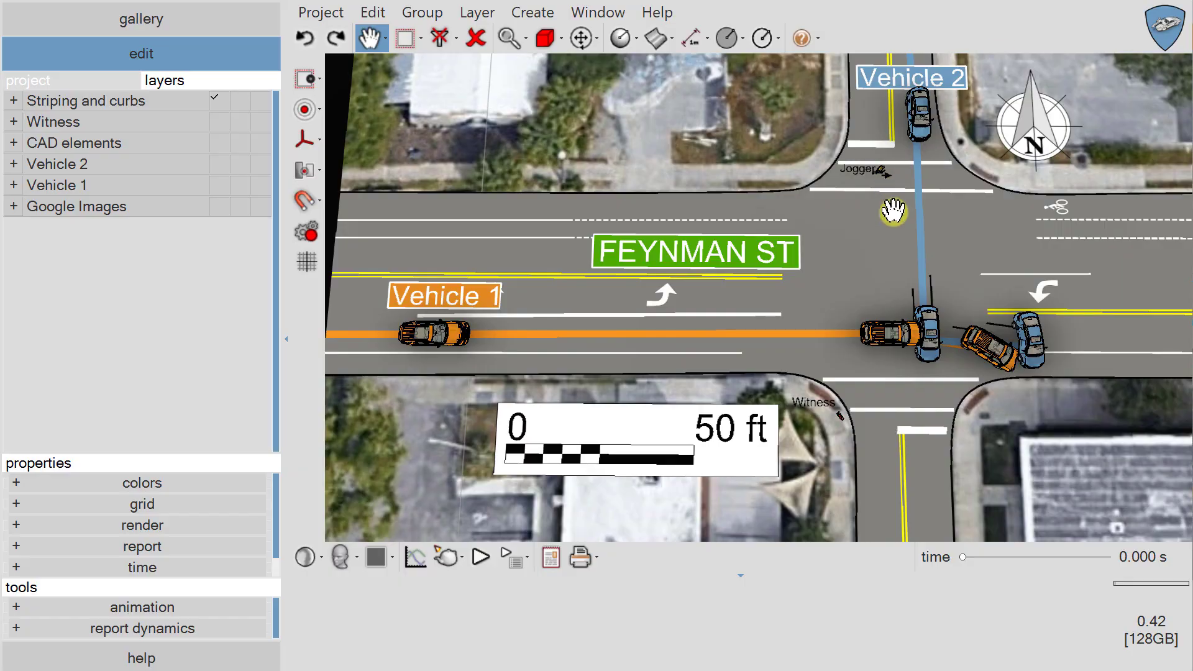
{"action": "scroll", "coordinate": [893, 211], "scroll_direction": "up", "scroll_amount": 10}
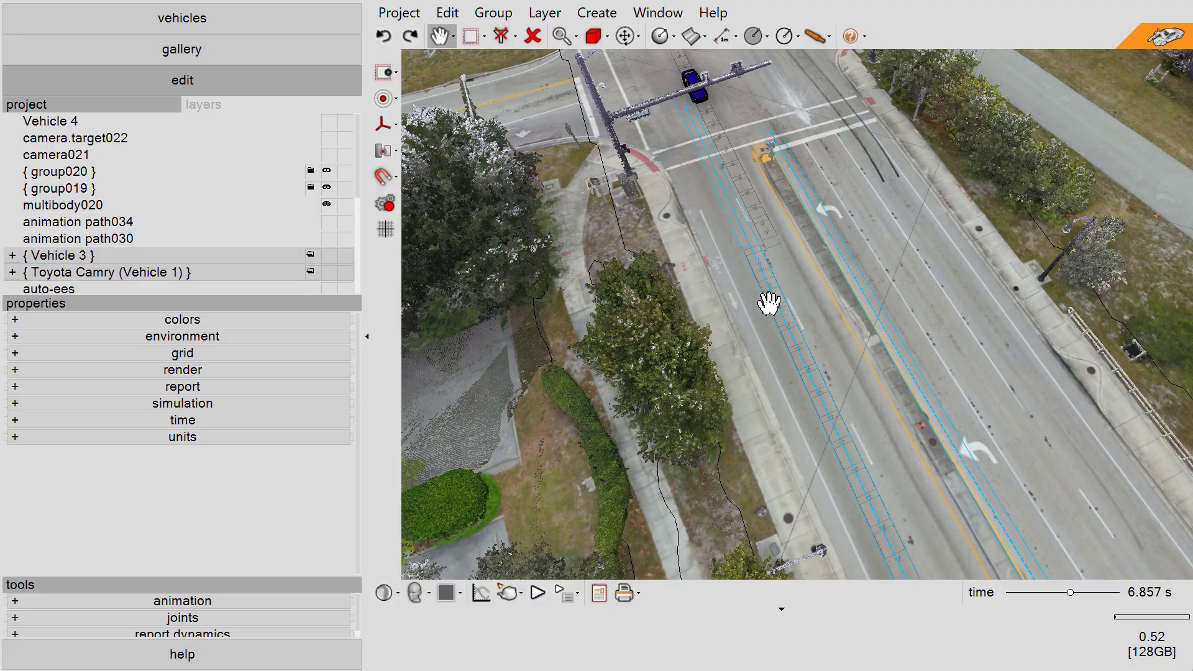
{"action": "scroll", "coordinate": [736, 158], "scroll_direction": "up", "scroll_amount": 3}
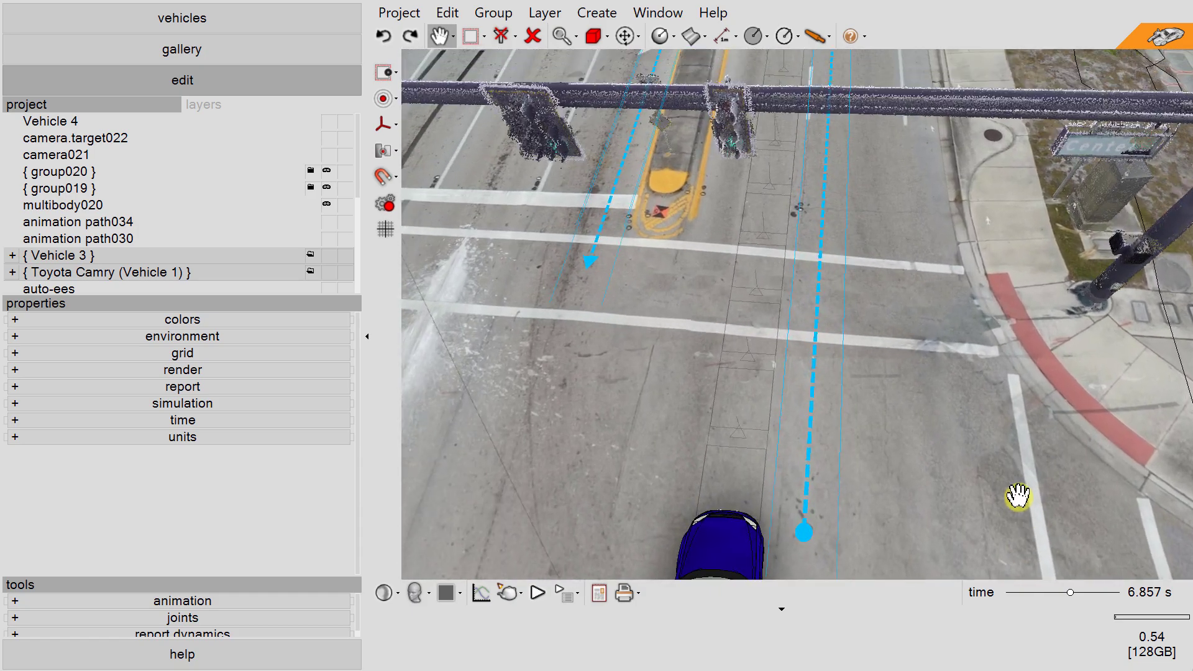
{"action": "left_click_drag", "start_coordinate": [939, 349], "coordinate": [1017, 50]}
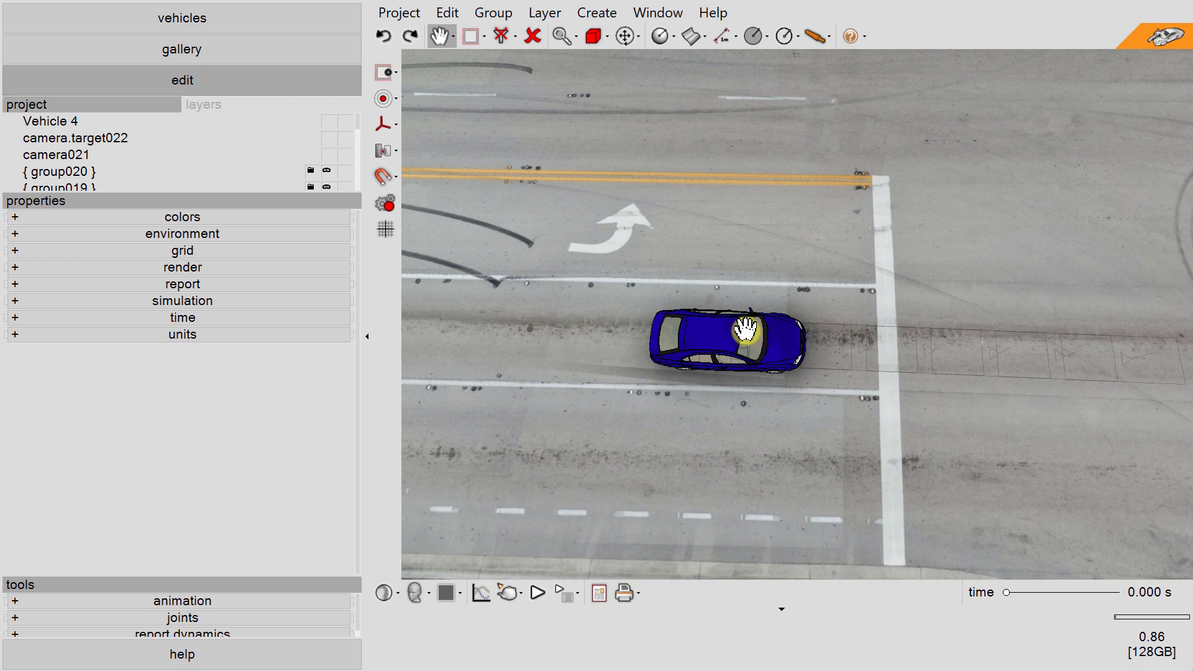
- Set the mass of Vehicle 4 to 3500 lb in its mass properties
{"action": "left_click", "coordinate": [86, 124]}
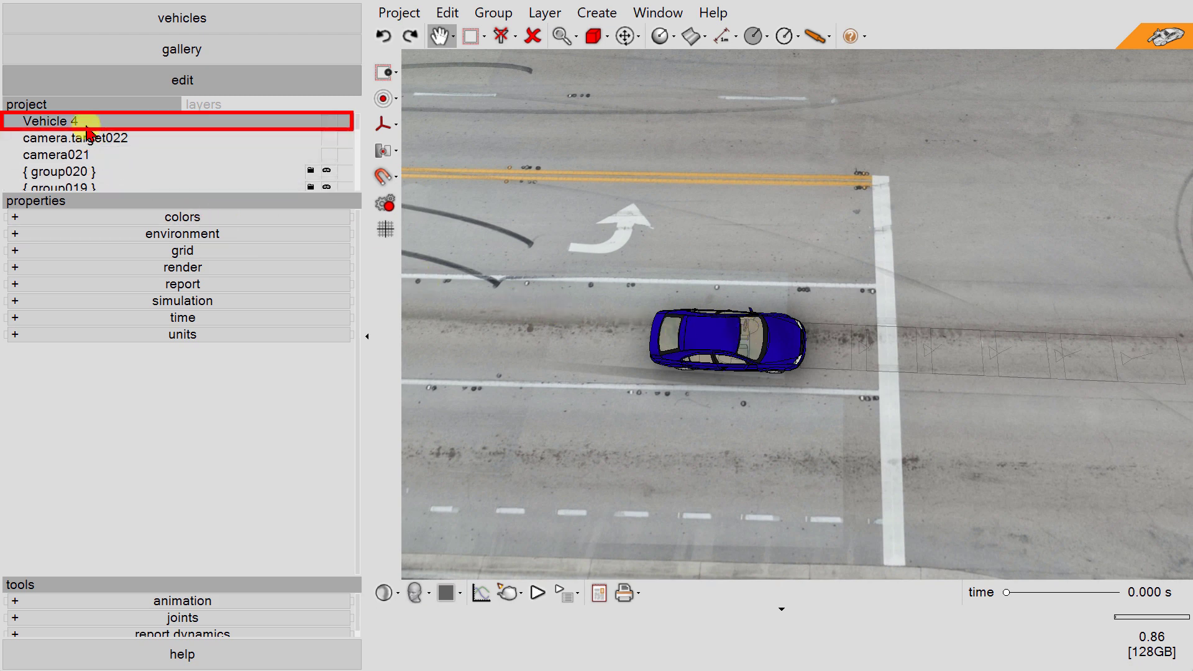
{"action": "left_click", "coordinate": [87, 130]}
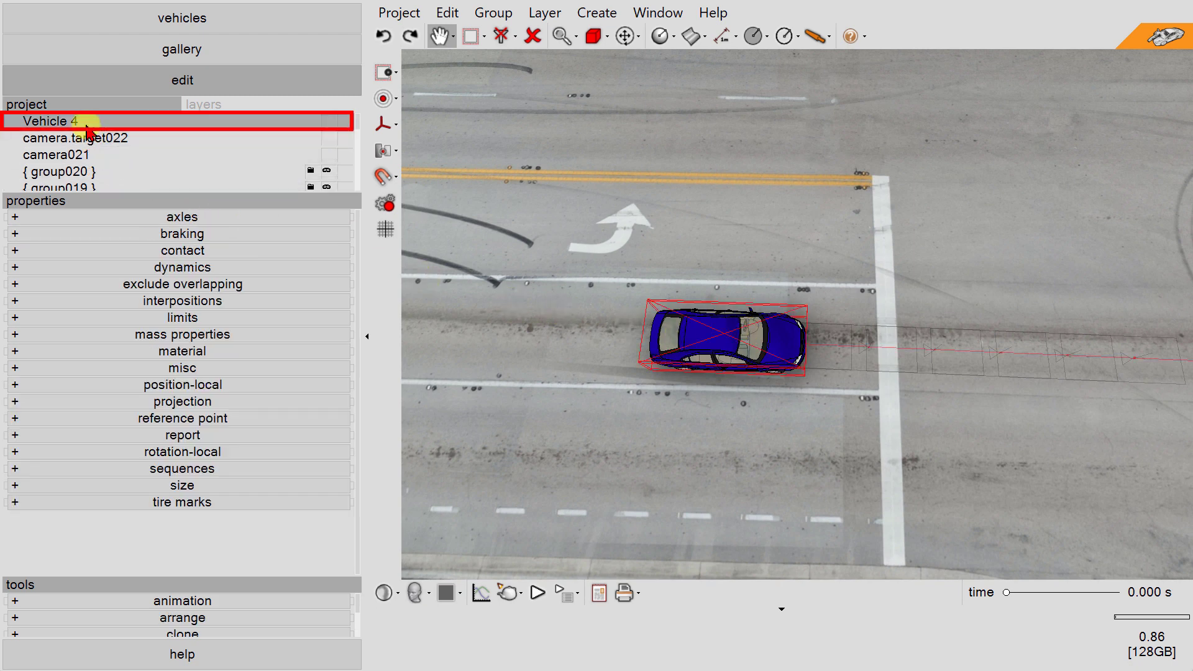
{"action": "left_click_drag", "start_coordinate": [115, 207], "coordinate": [133, 156]}
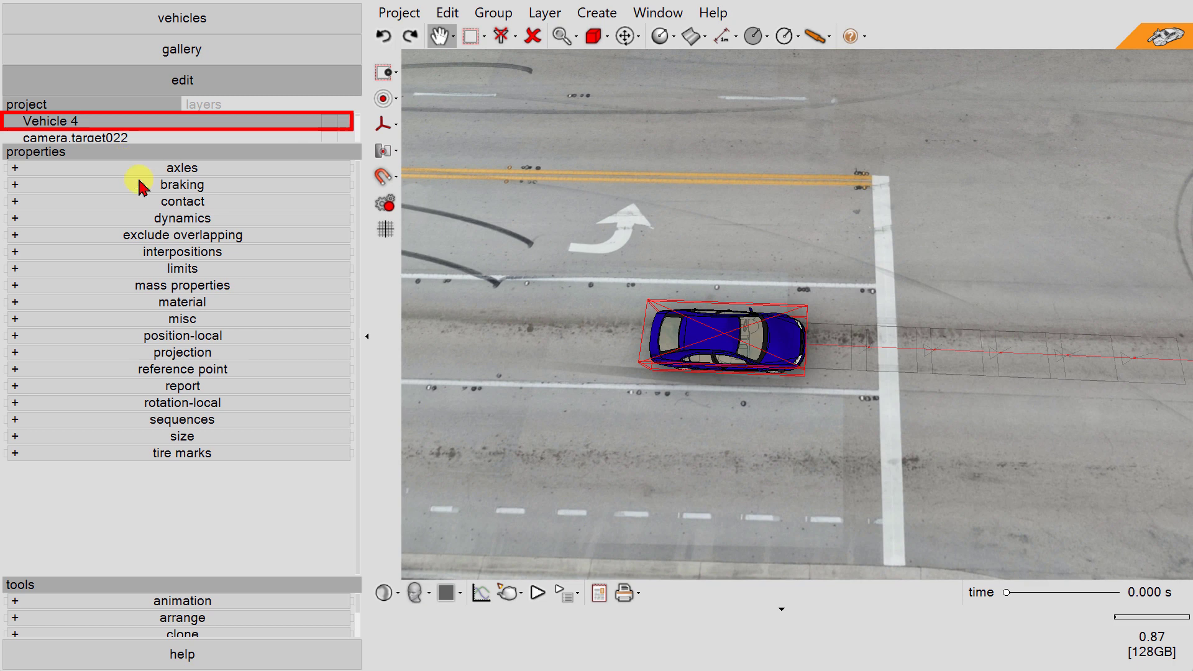
{"action": "left_click", "coordinate": [184, 287]}
{"action": "scroll", "coordinate": [232, 372], "scroll_direction": "down", "scroll_amount": 1}
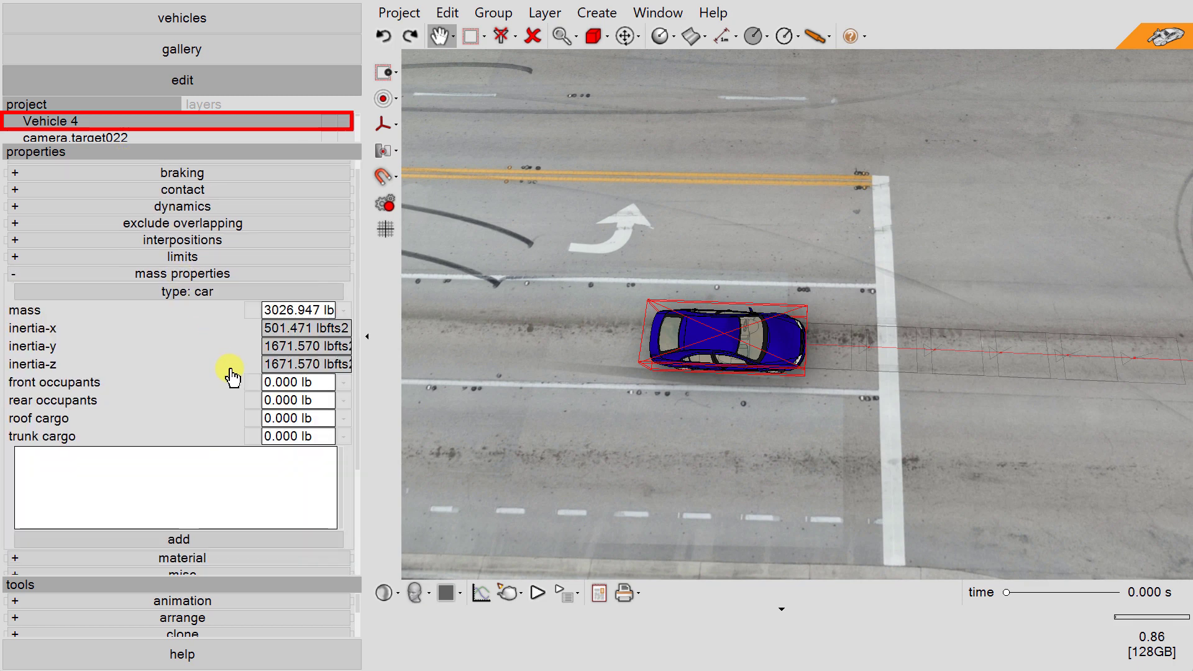
{"action": "left_click", "coordinate": [309, 298]}
{"action": "type", "text": "3500"}
{"action": "key", "text": "Return"}
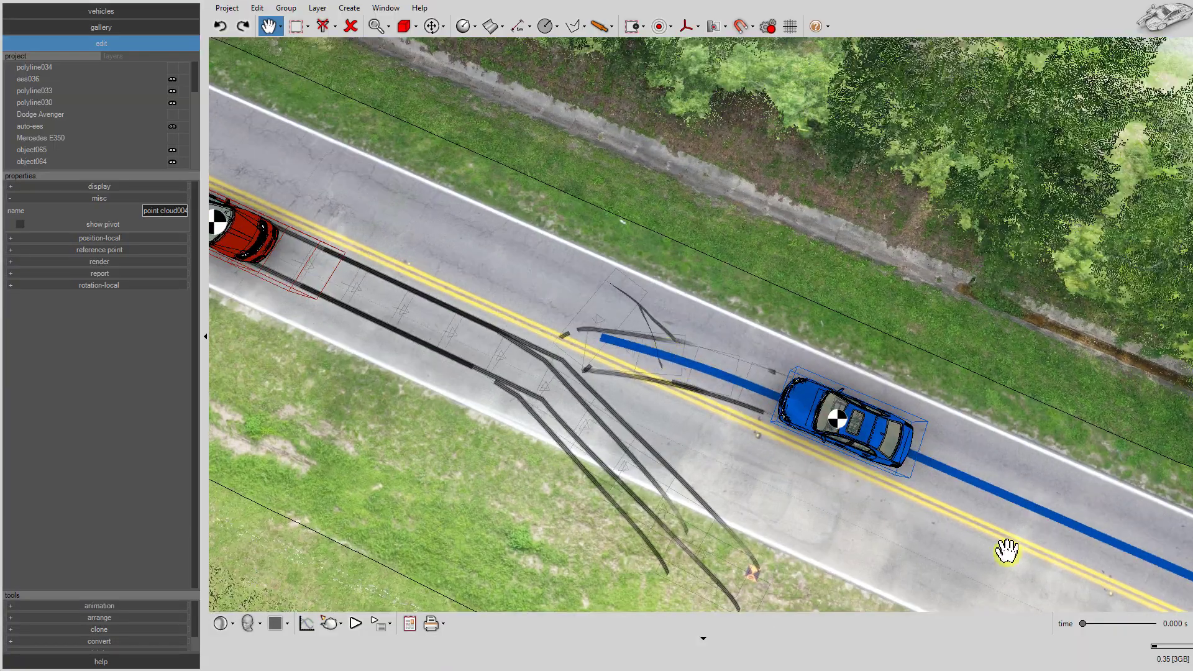
- Activate the Select, Move And Manipulate tool and select the blue Mercedes E350 on the road
{"action": "left_click_drag", "start_coordinate": [1094, 634], "coordinate": [1083, 632]}
{"action": "scroll", "coordinate": [693, 403], "scroll_direction": "up", "scroll_amount": 1}
{"action": "middle_click_drag", "start_coordinate": [693, 403], "coordinate": [721, 408]}
{"action": "left_click", "coordinate": [265, 28]}
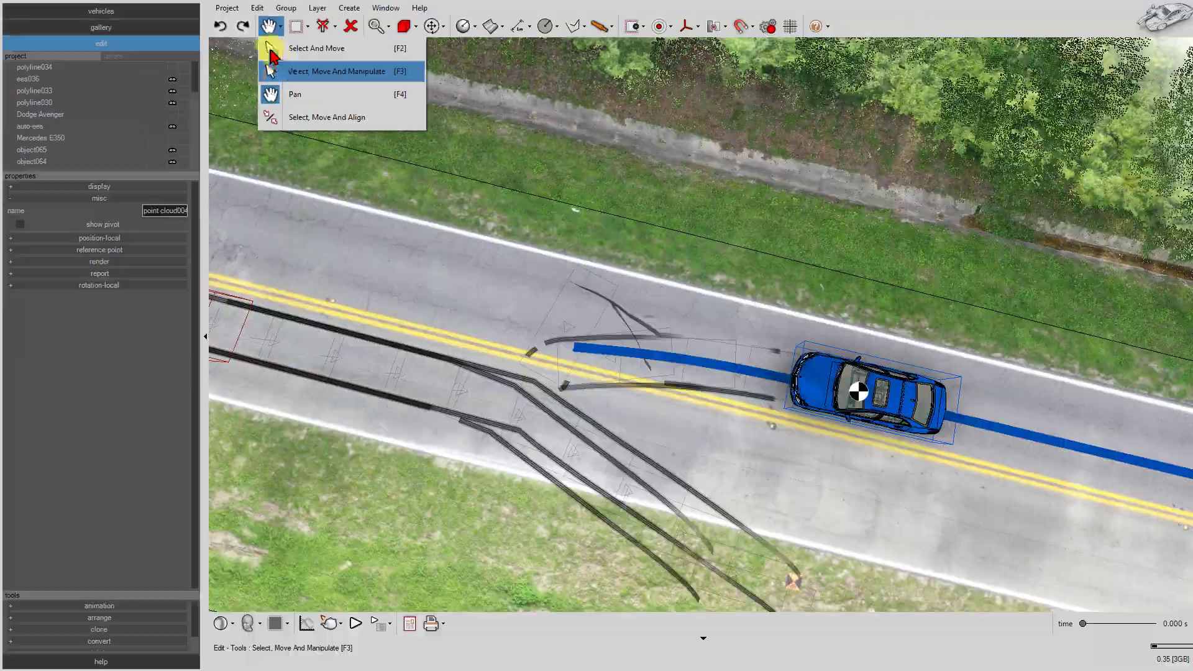
{"action": "left_click", "coordinate": [572, 340]}
{"action": "left_click", "coordinate": [236, 38]}
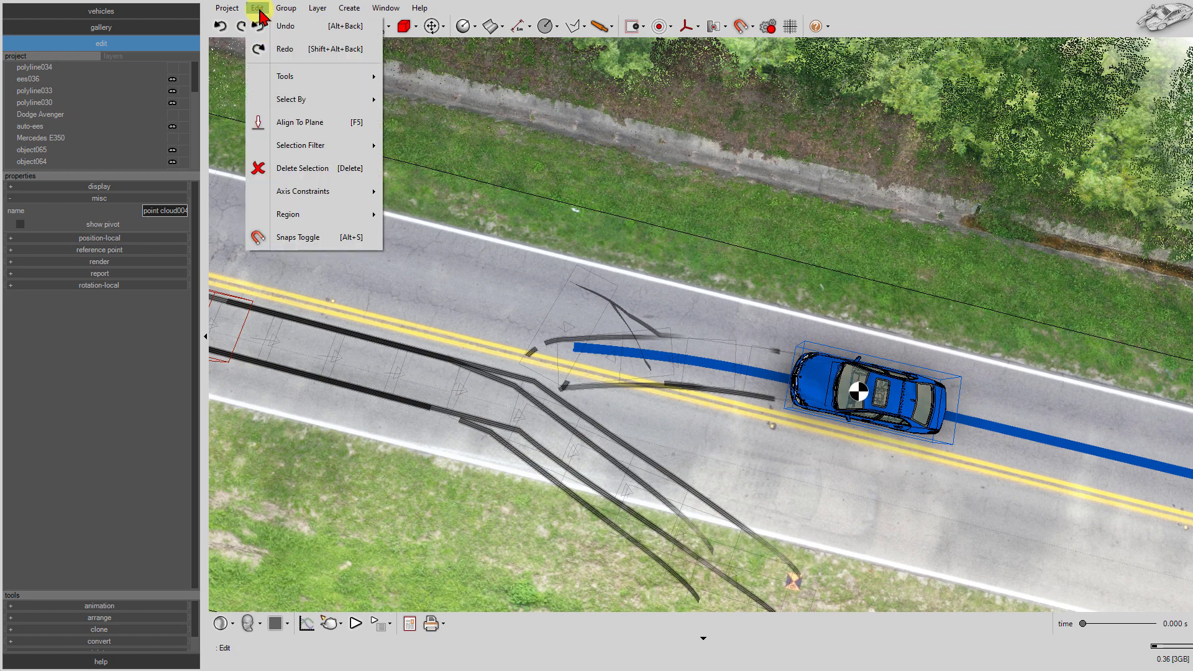
{"action": "mouse_move", "coordinate": [258, 77]}
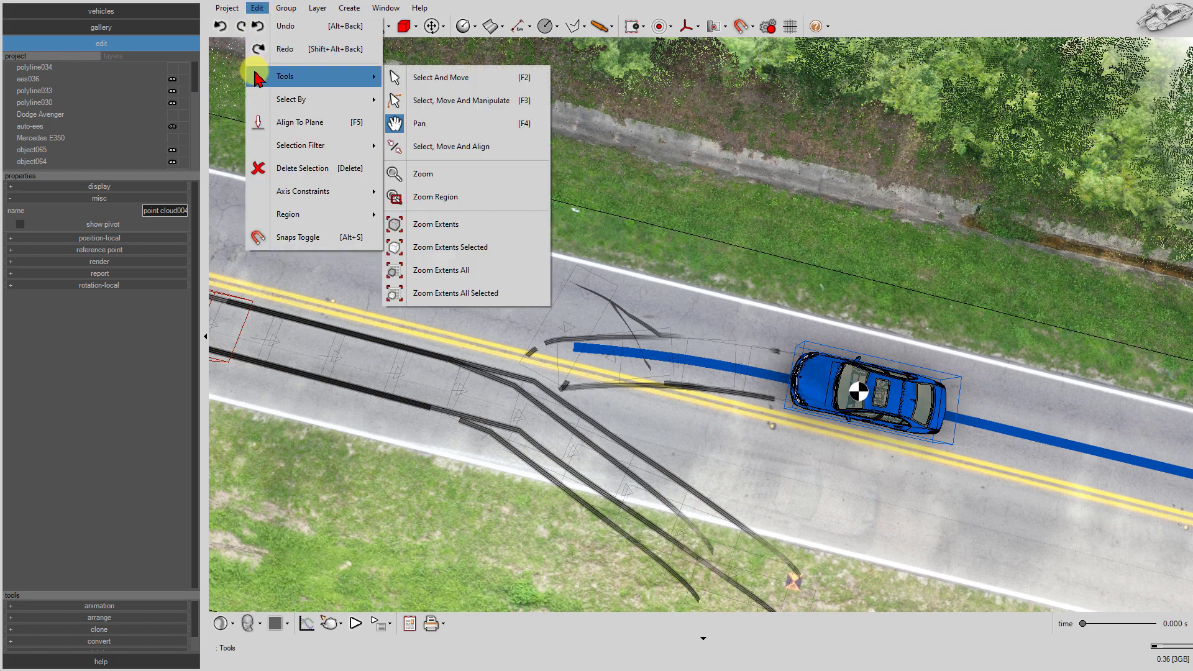
{"action": "left_click", "coordinate": [485, 109]}
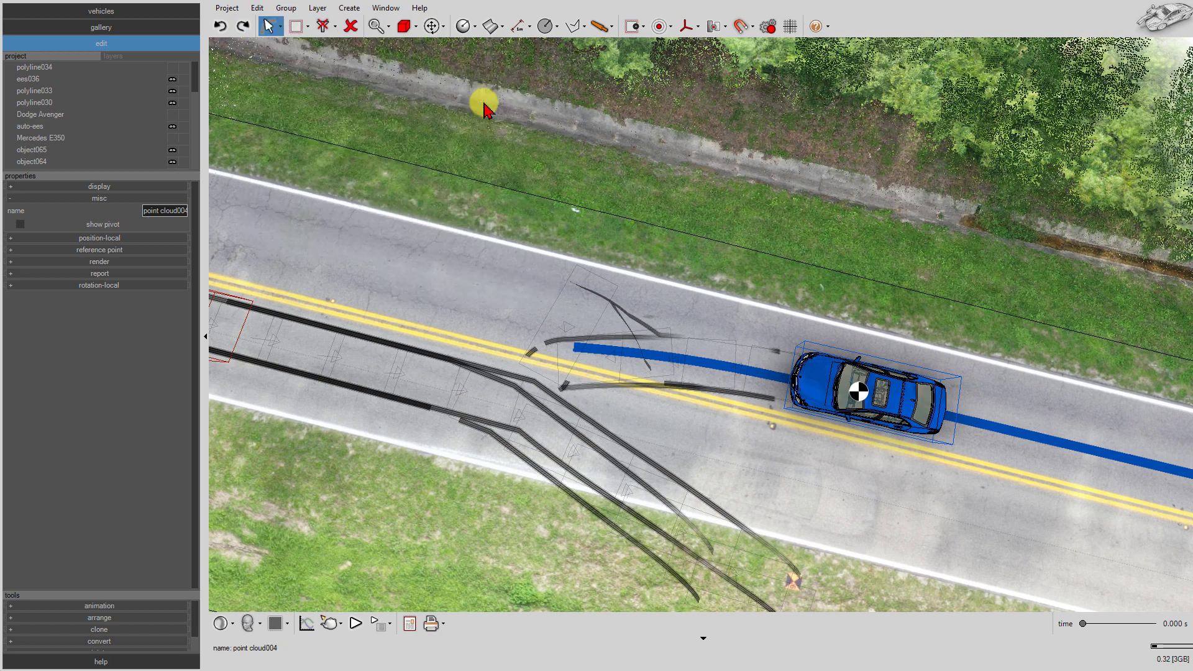
{"action": "scroll", "coordinate": [738, 303], "scroll_direction": "down", "scroll_amount": 1}
{"action": "left_click", "coordinate": [860, 376]}
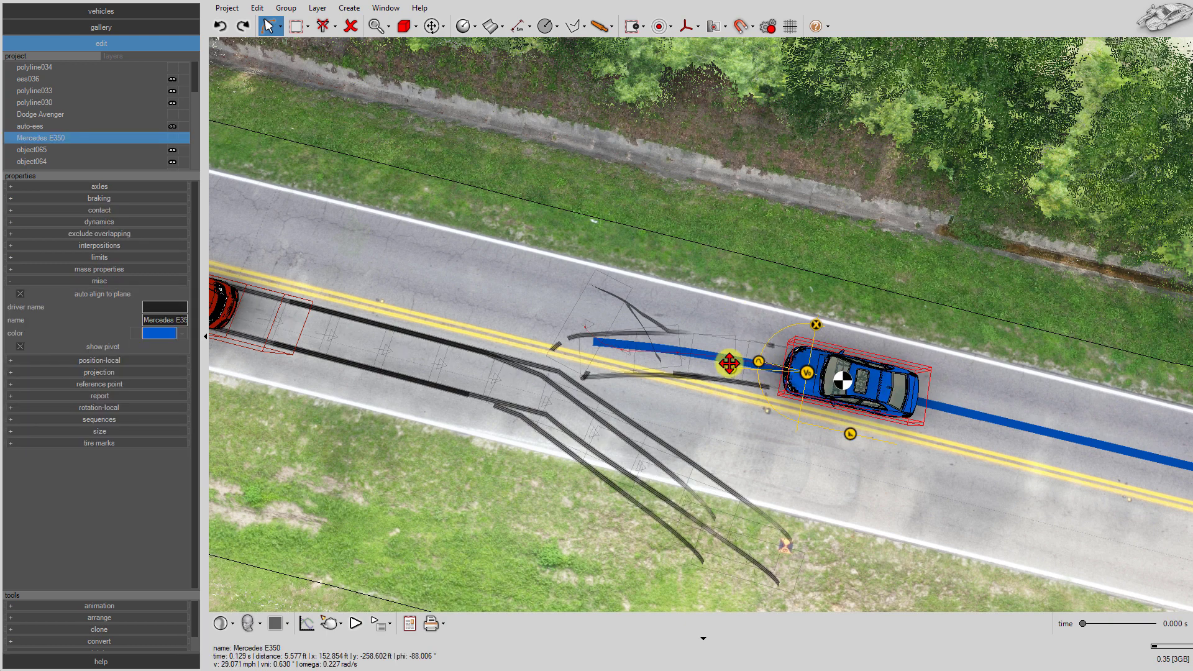
- Adjust the Mercedes E350's initial motion and pedal position with its on-object manipulators
{"action": "left_click_drag", "start_coordinate": [733, 368], "coordinate": [704, 351]}
{"action": "left_click", "coordinate": [944, 404]}
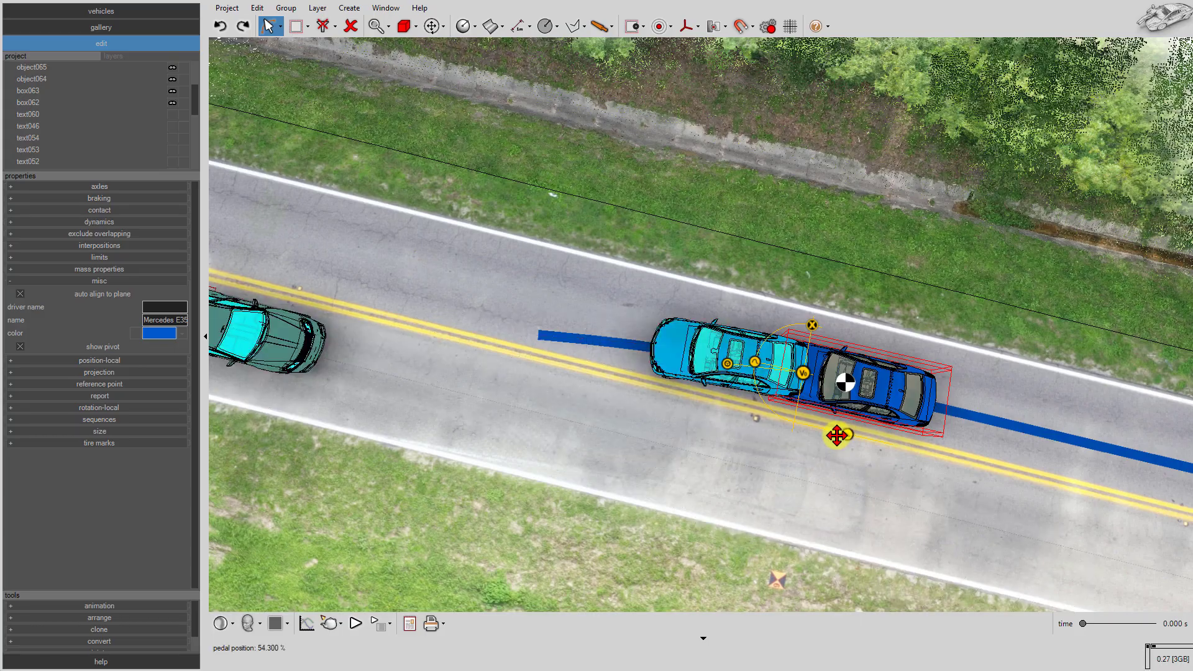
{"action": "left_click_drag", "start_coordinate": [836, 436], "coordinate": [848, 435]}
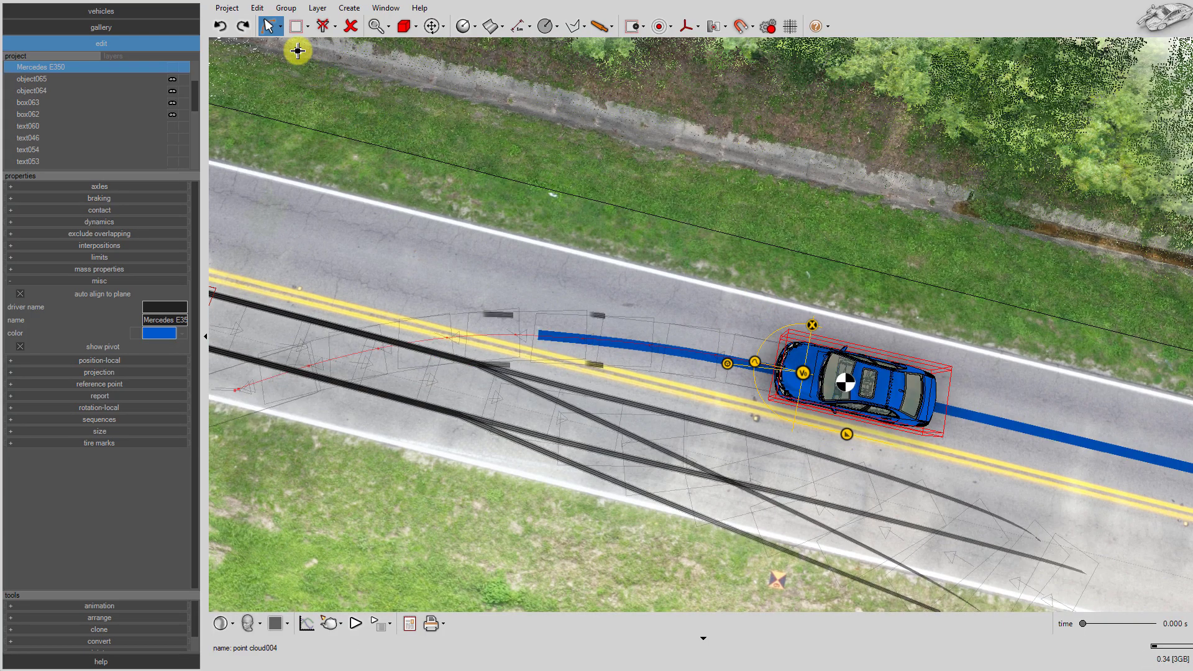
- Switch to the Select And Move tool and reposition the Mercedes E350 slightly in its lane
{"action": "left_click", "coordinate": [279, 28]}
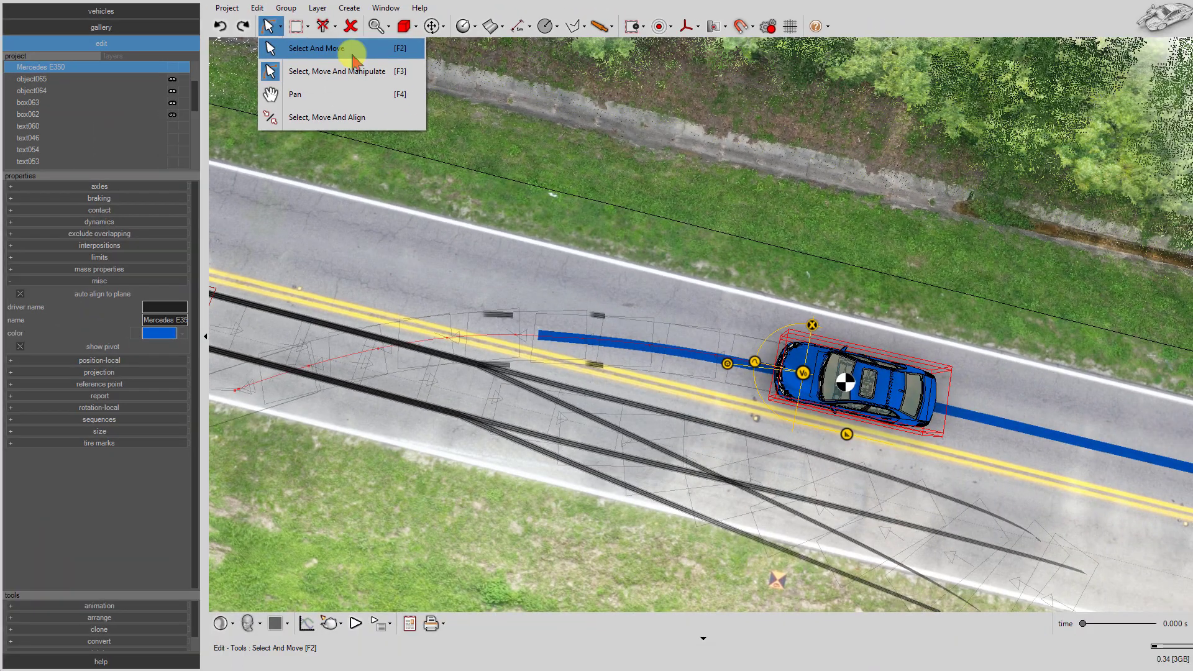
{"action": "left_click", "coordinate": [590, 205]}
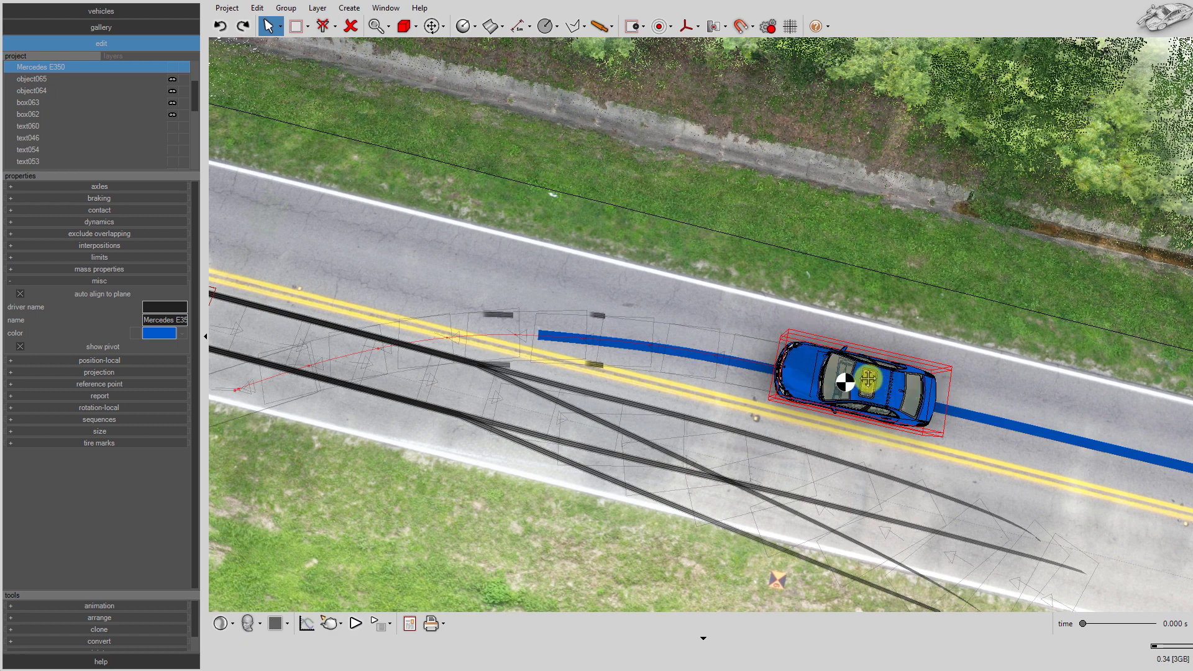
{"action": "left_click_drag", "start_coordinate": [868, 378], "coordinate": [957, 370]}
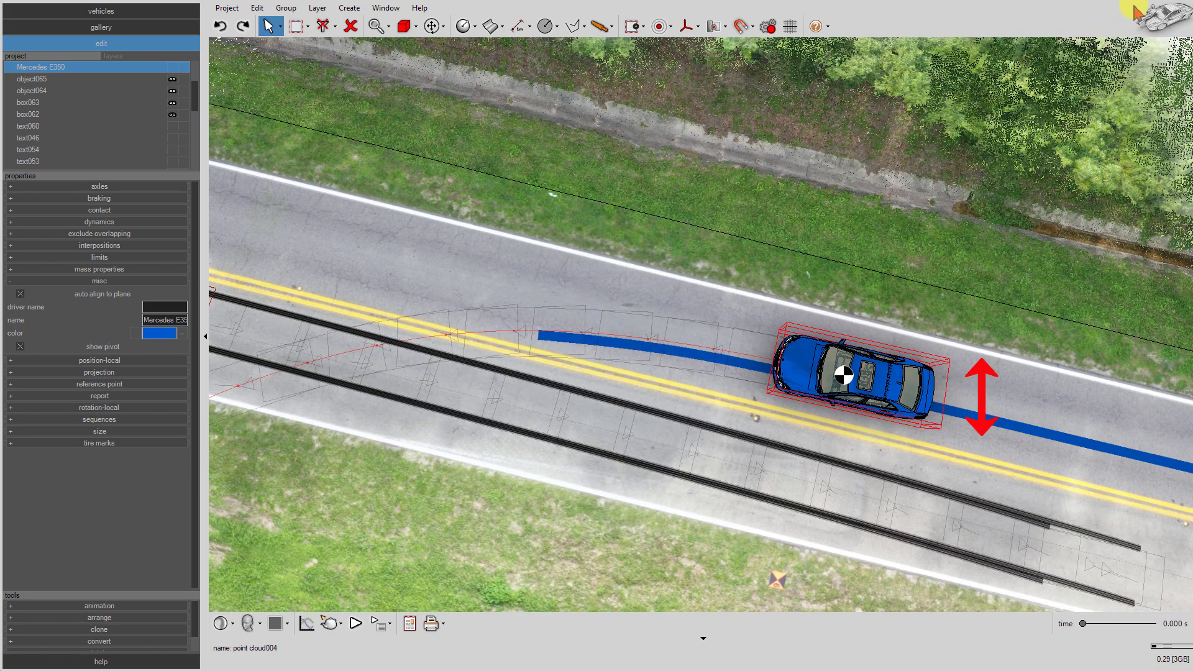
- Restrict movement to the X axis and shift the Mercedes E350 along it
{"action": "left_click", "coordinate": [431, 26]}
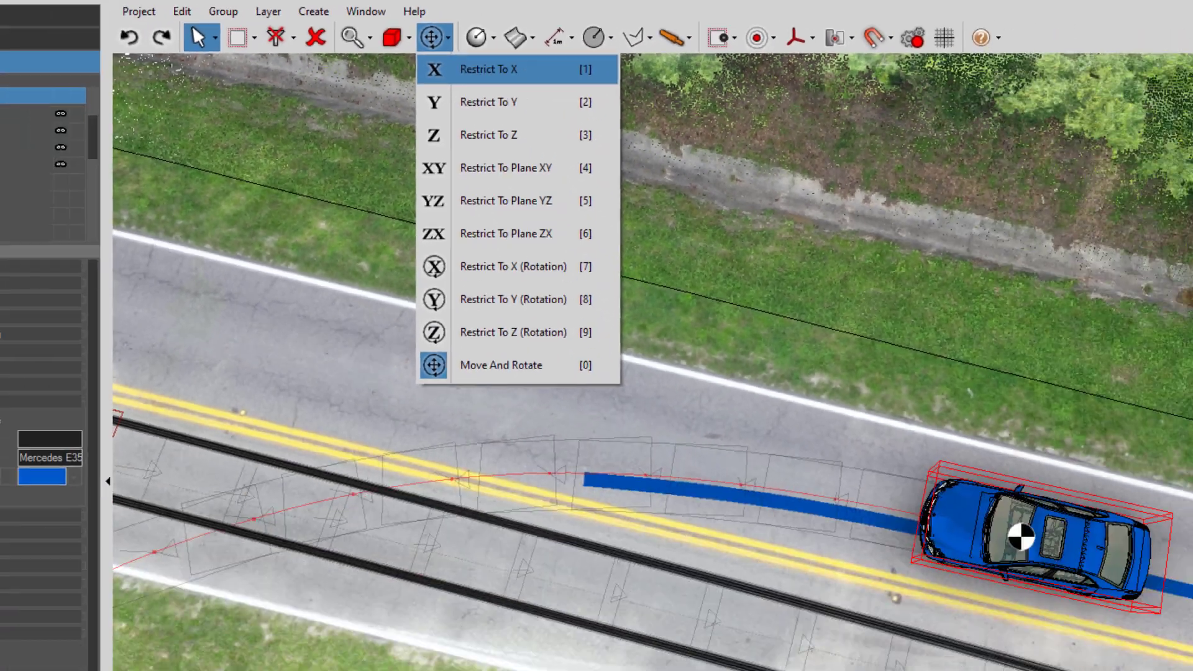
{"action": "left_click", "coordinate": [434, 70]}
{"action": "mouse_move", "coordinate": [872, 382]}
{"action": "left_mouse_down"}
{"action": "mouse_move", "coordinate": [799, 450]}
{"action": "mouse_move", "coordinate": [820, 417]}
{"action": "mouse_move", "coordinate": [877, 383]}
{"action": "mouse_move", "coordinate": [853, 379]}
{"action": "left_mouse_up"}
- Switch the reference axes to Axis Local and move the Mercedes E350 along its own constrained axis
{"action": "left_click", "coordinate": [697, 27]}
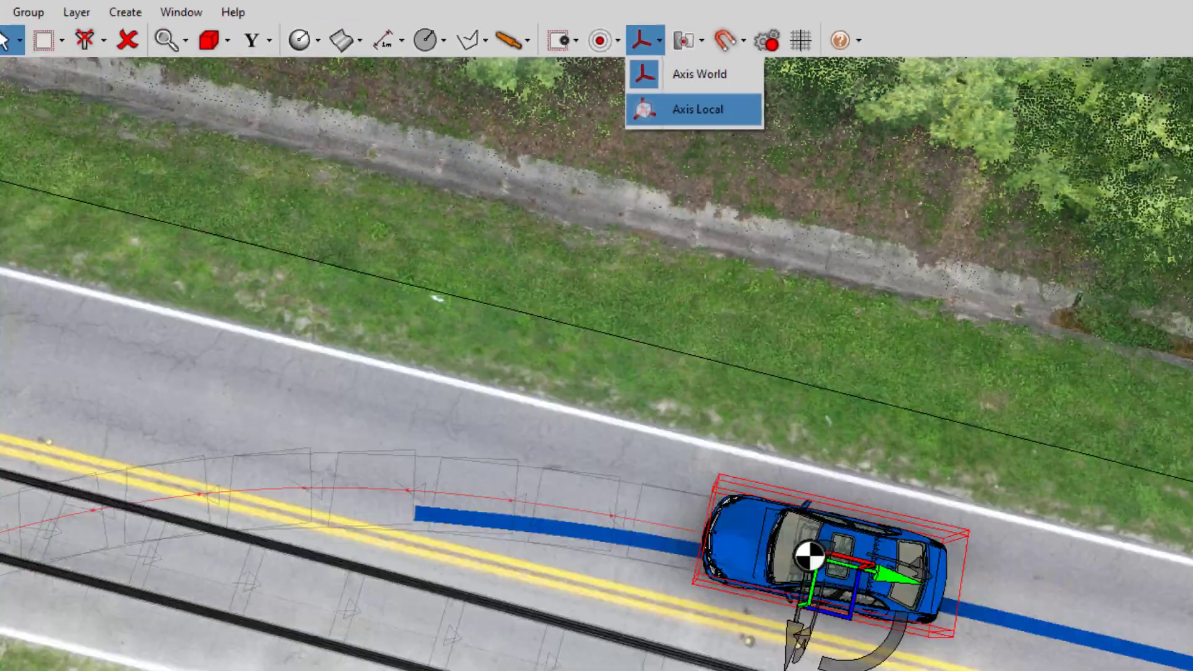
{"action": "left_click", "coordinate": [538, 351]}
{"action": "mouse_move", "coordinate": [757, 351]}
{"action": "left_mouse_down"}
{"action": "mouse_move", "coordinate": [690, 341]}
{"action": "mouse_move", "coordinate": [740, 348]}
{"action": "left_mouse_up"}
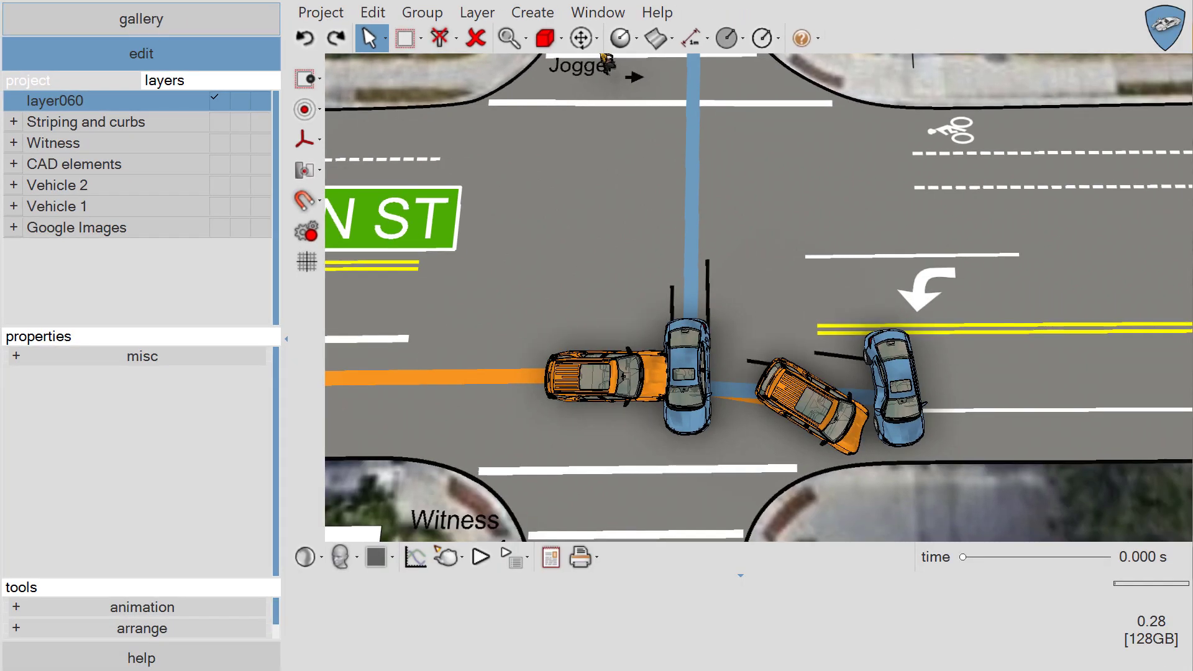
- Browse the gallery's medium-detail 3D vehicles and show the Honda models
{"action": "left_click", "coordinate": [640, 214]}
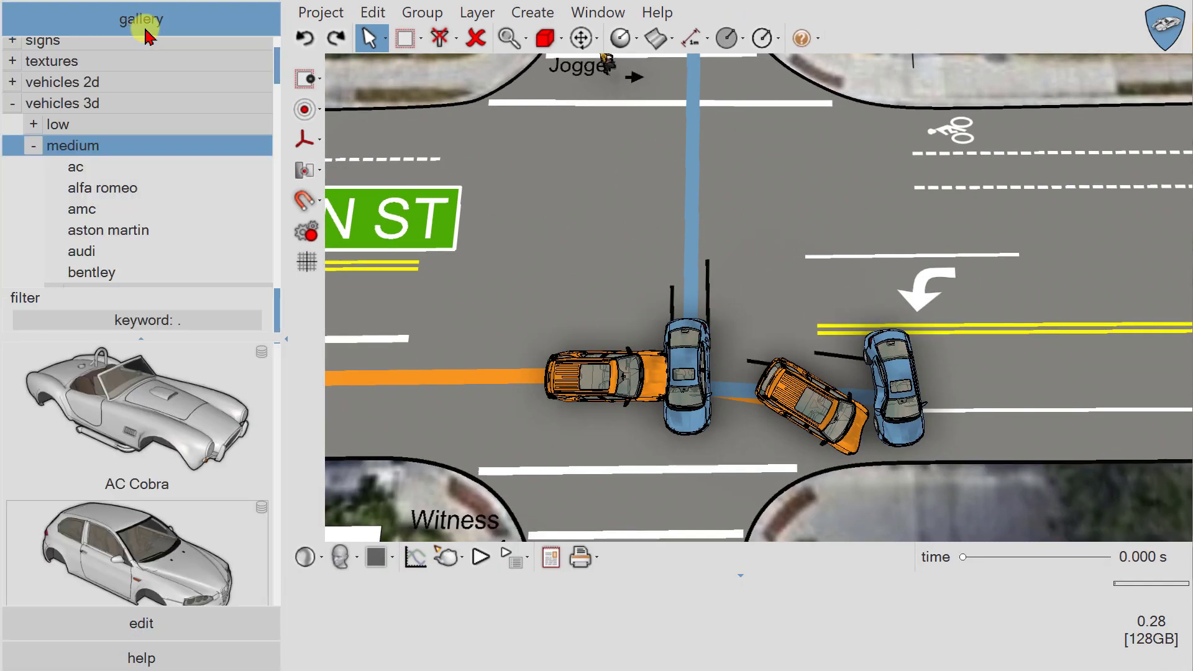
{"action": "scroll", "coordinate": [84, 129], "scroll_direction": "down", "scroll_amount": 1}
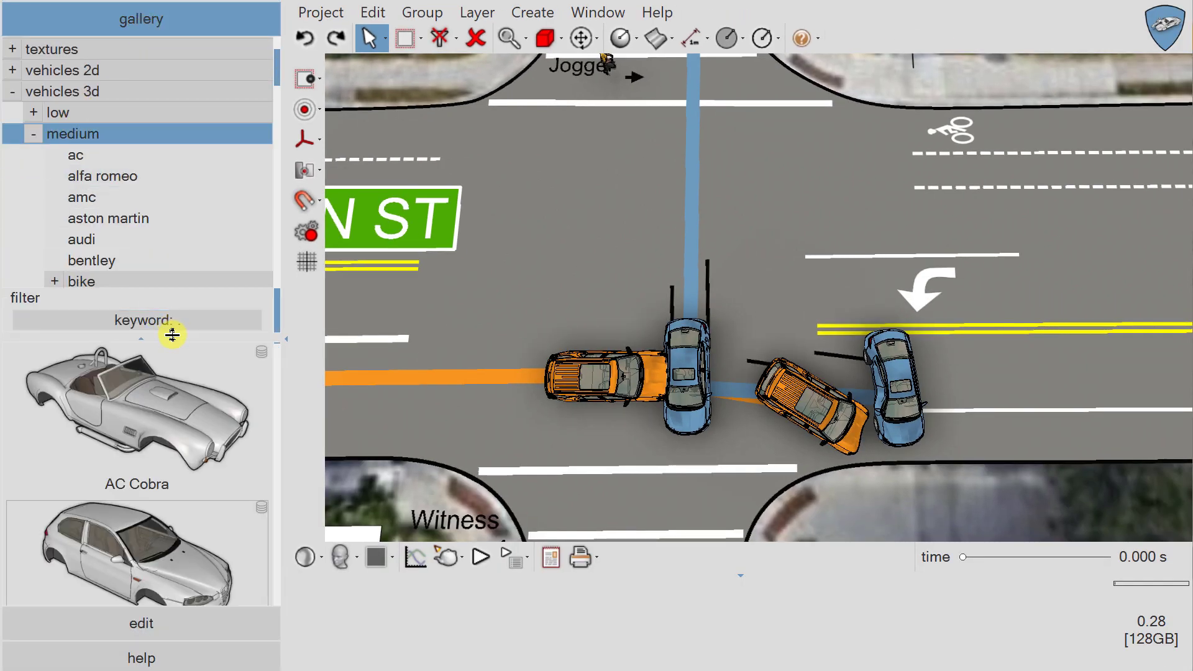
{"action": "left_click_drag", "start_coordinate": [171, 338], "coordinate": [177, 265]}
{"action": "scroll", "coordinate": [167, 213], "scroll_direction": "down", "scroll_amount": 4}
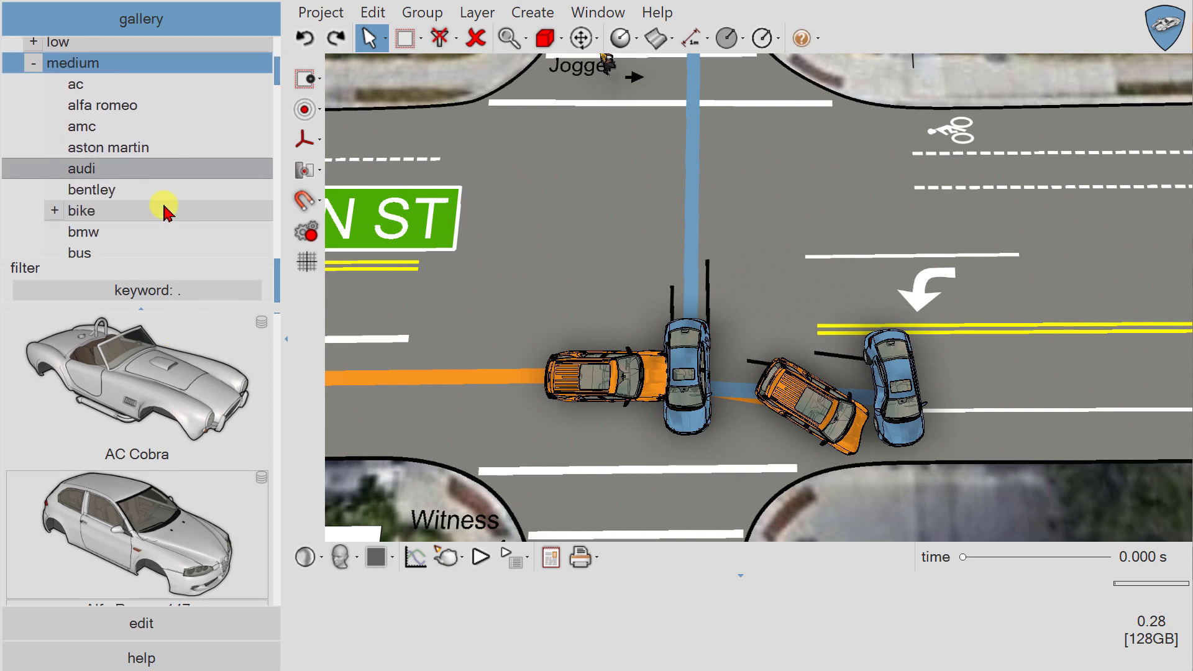
{"action": "scroll", "coordinate": [165, 208], "scroll_direction": "down", "scroll_amount": 5}
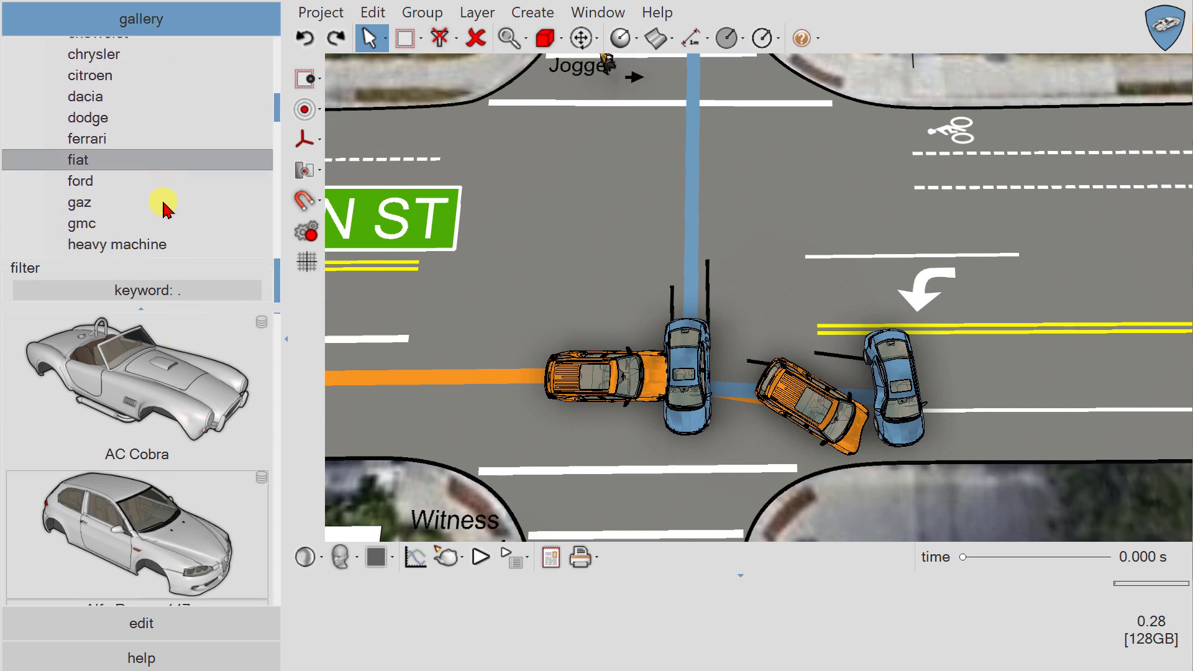
{"action": "left_click", "coordinate": [134, 218]}
{"action": "scroll", "coordinate": [152, 165], "scroll_direction": "down", "scroll_amount": 2}
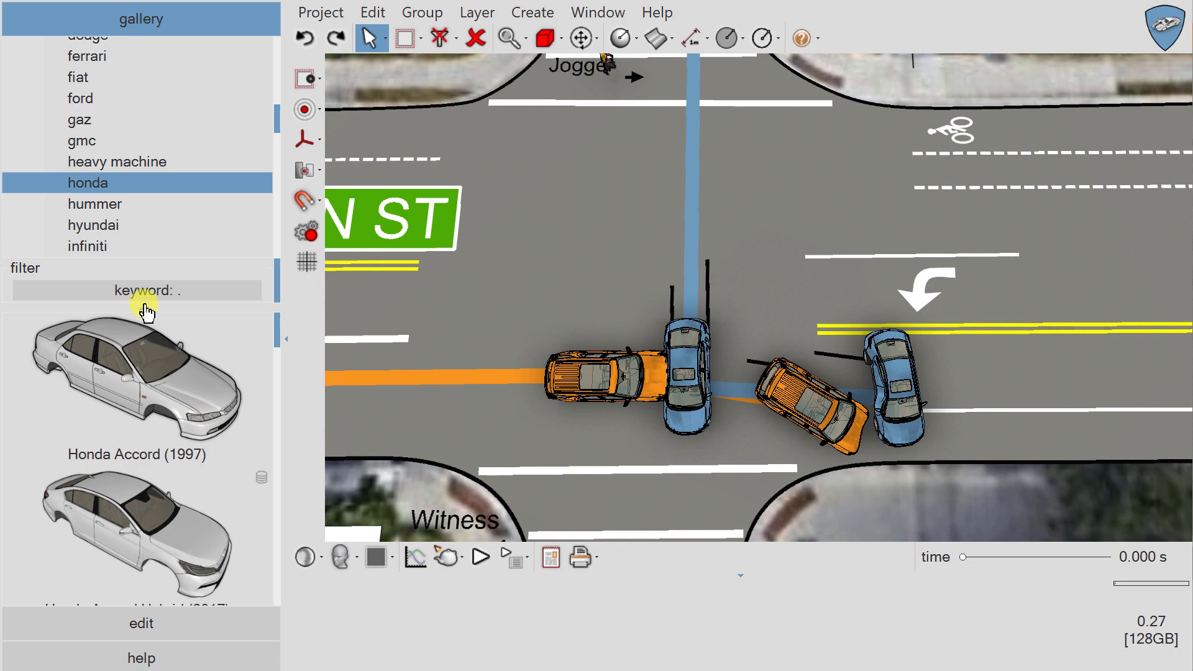
- Filter the Honda models by the keyword sedan and bring the Honda Accord Hybrid (2017) into the intersection scene
{"action": "left_click", "coordinate": [151, 295]}
{"action": "left_click", "coordinate": [318, 347]}
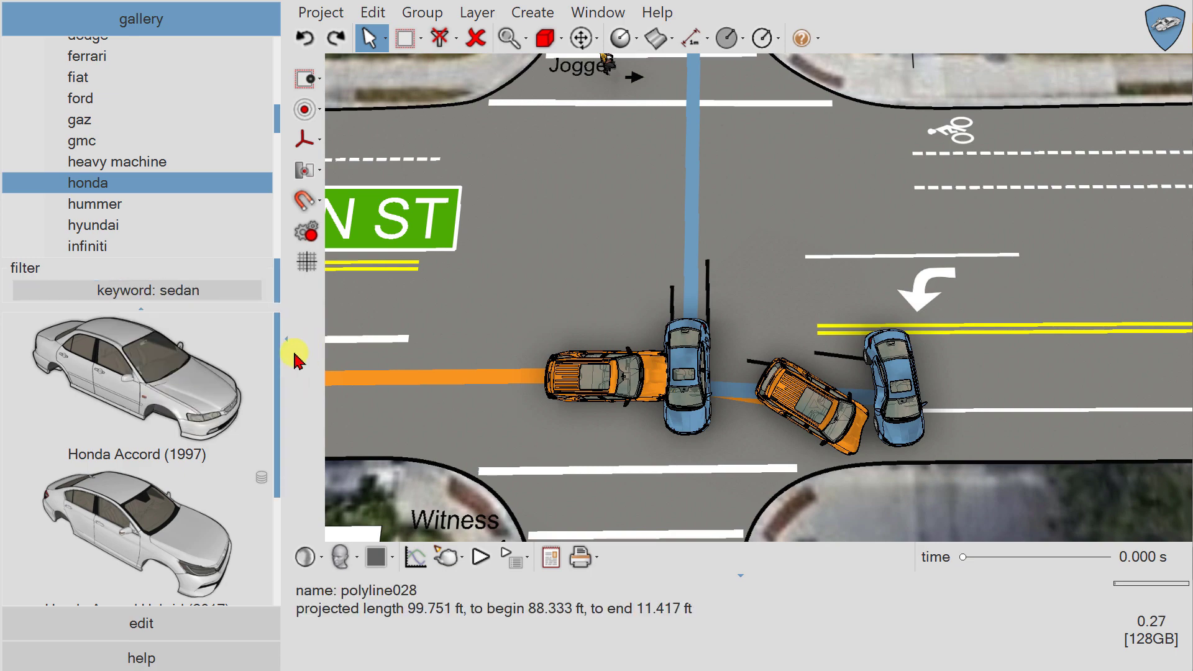
{"action": "scroll", "coordinate": [268, 373], "scroll_direction": "down", "scroll_amount": 3}
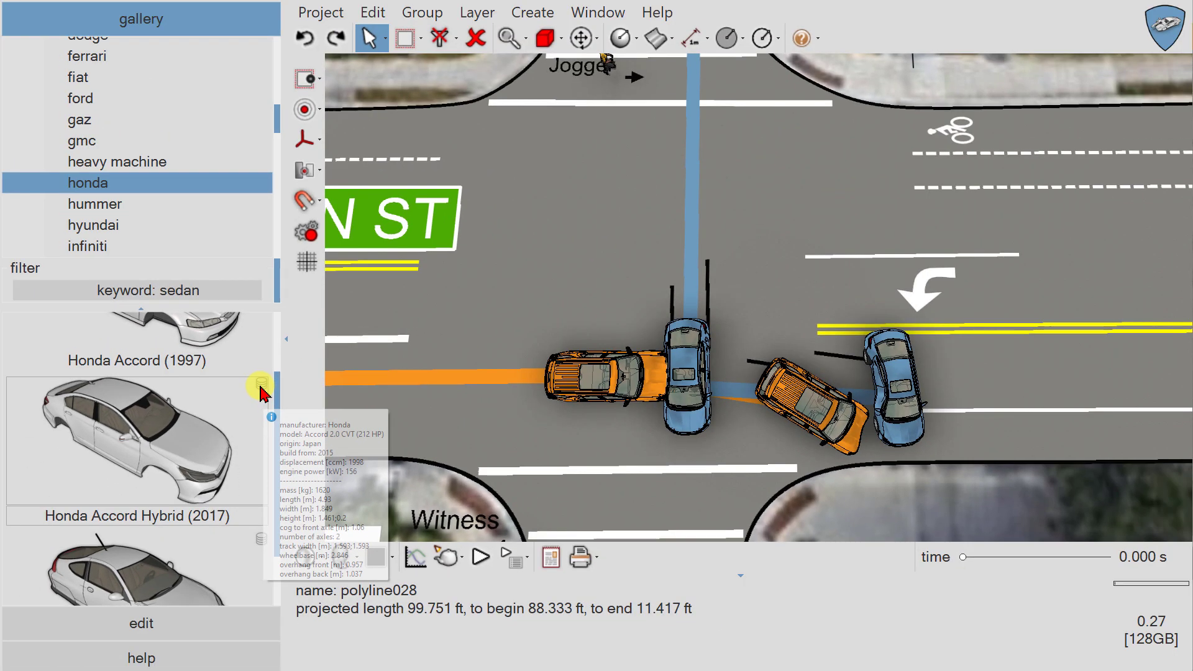
{"action": "left_click_drag", "start_coordinate": [261, 393], "coordinate": [1058, 234]}
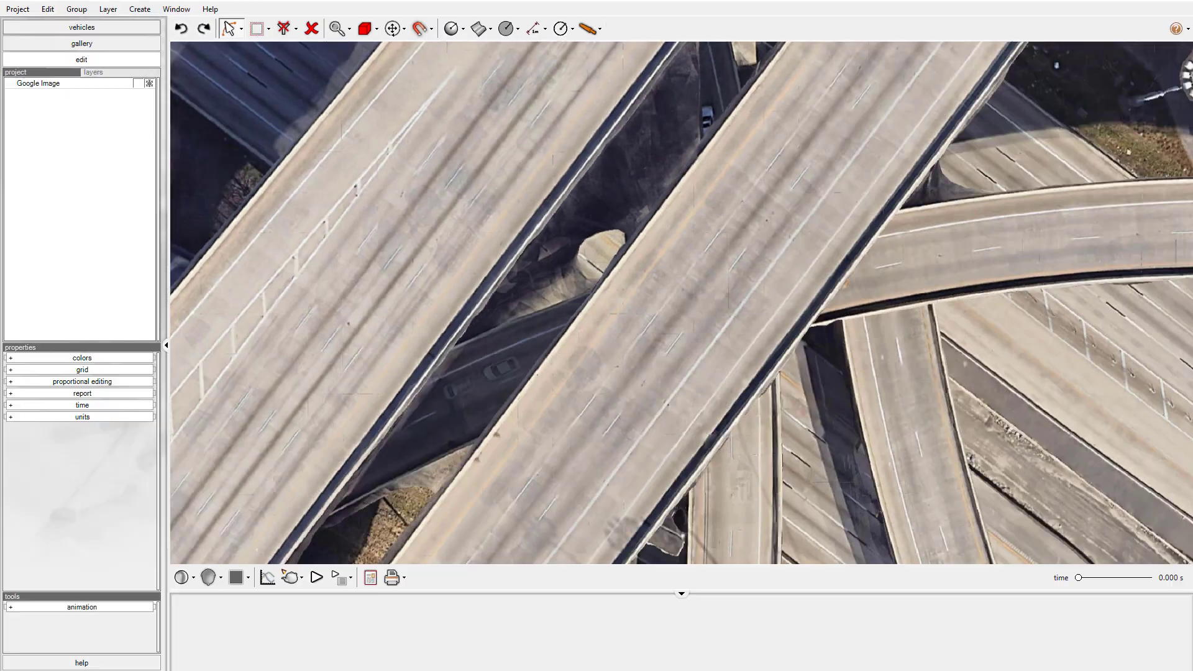
- Add a Hyundai Accent from the vehicle database's manufacturer list to the highway image
{"action": "left_click", "coordinate": [81, 27]}
{"action": "left_click", "coordinate": [10, 106]}
{"action": "scroll", "coordinate": [21, 307], "scroll_direction": "down", "scroll_amount": 8}
{"action": "left_click", "coordinate": [21, 306]}
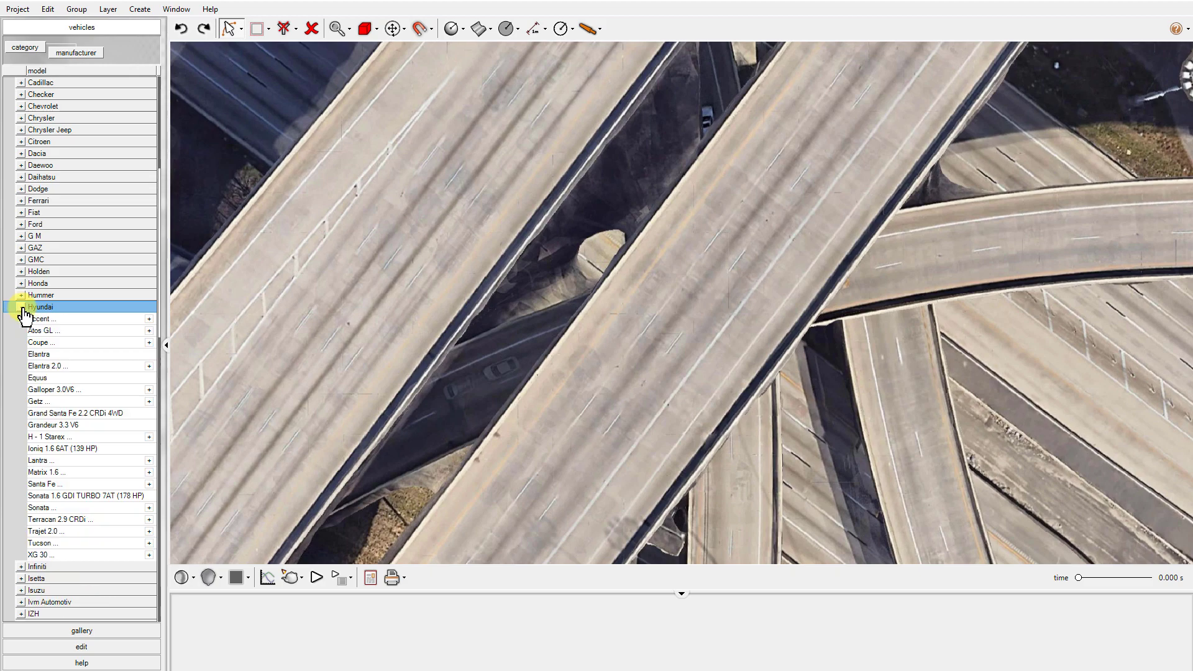
{"action": "left_click_drag", "start_coordinate": [39, 318], "coordinate": [487, 96]}
- Rotate the Hyundai Accent to line up with the highway lane and reposition it along the road
{"action": "left_click_drag", "start_coordinate": [543, 252], "coordinate": [569, 277]}
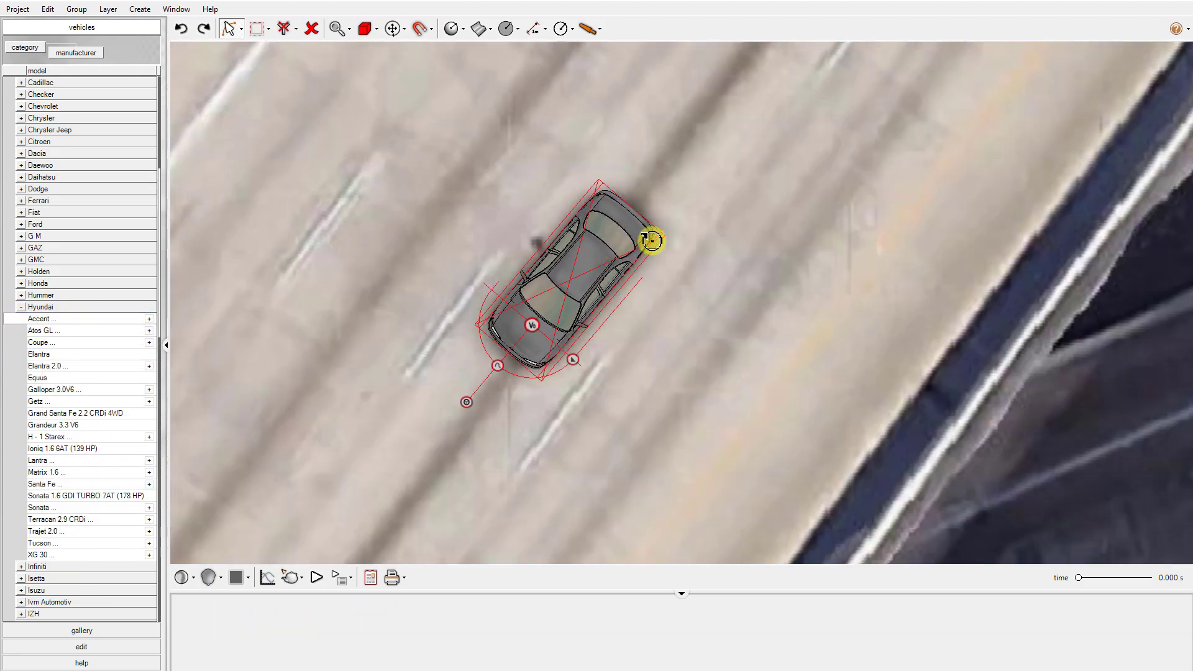
{"action": "scroll", "coordinate": [702, 208], "scroll_direction": "down", "scroll_amount": 6}
{"action": "left_click_drag", "start_coordinate": [591, 326], "coordinate": [435, 528]}
{"action": "left_click_drag", "start_coordinate": [691, 214], "coordinate": [692, 210]}
{"action": "left_click_drag", "start_coordinate": [660, 235], "coordinate": [457, 507]}
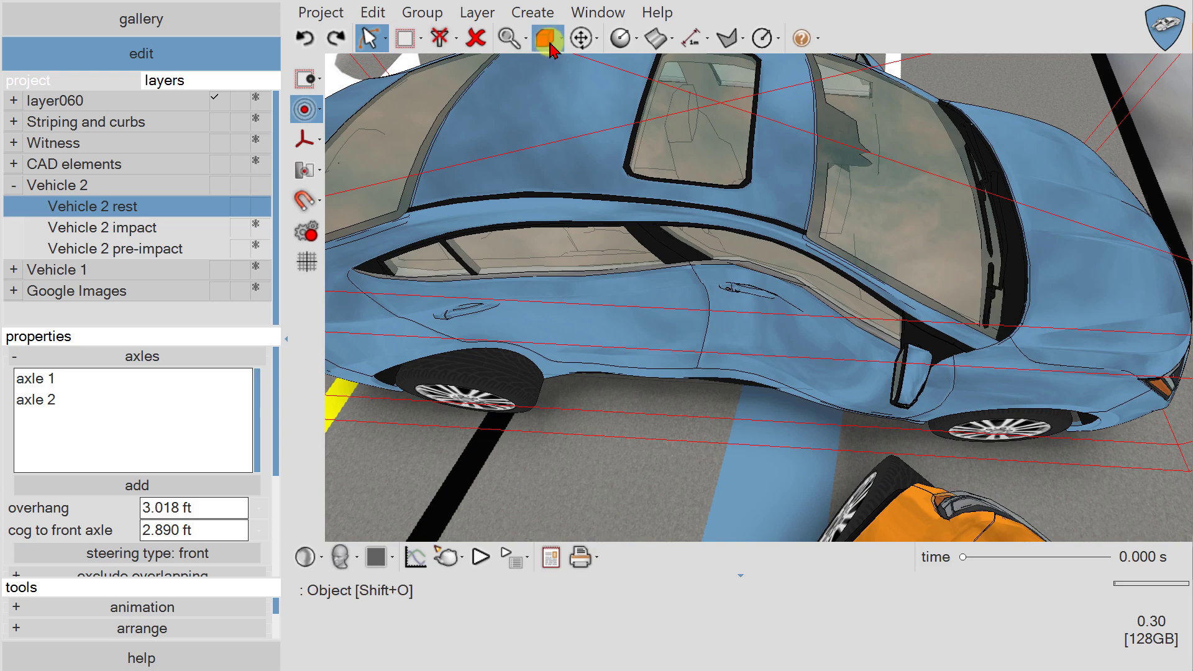
- Set the selection type for Vehicle 2 rest to Faces, and change it to Elements
{"action": "left_click", "coordinate": [550, 49]}
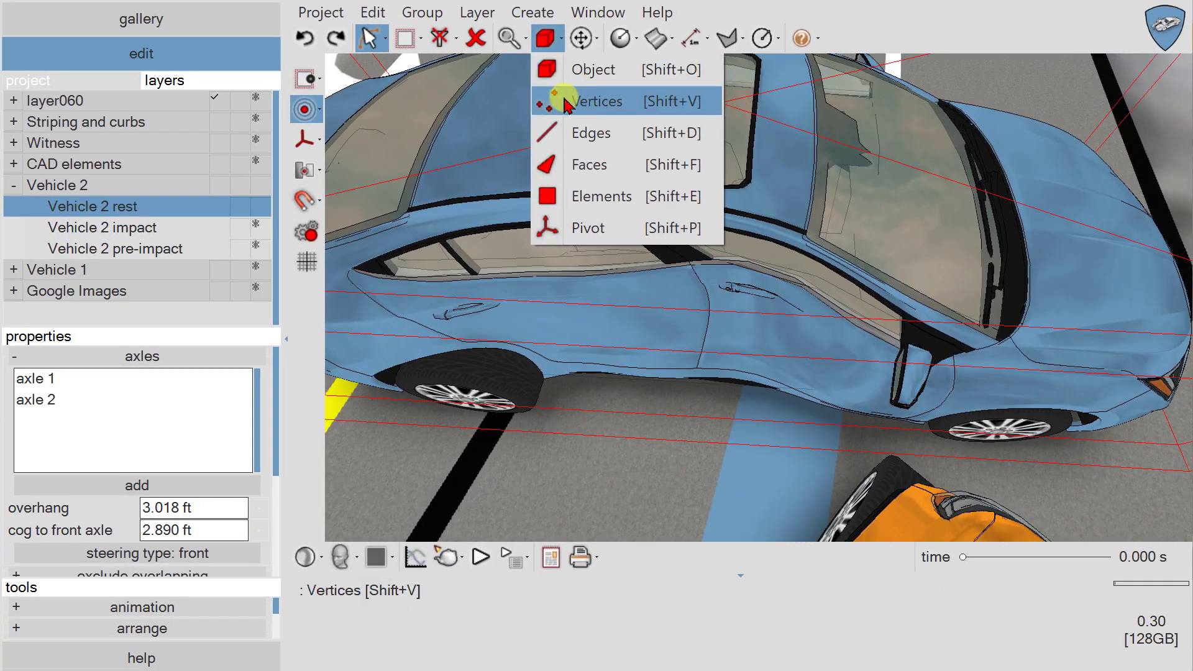
{"action": "left_click", "coordinate": [472, 251]}
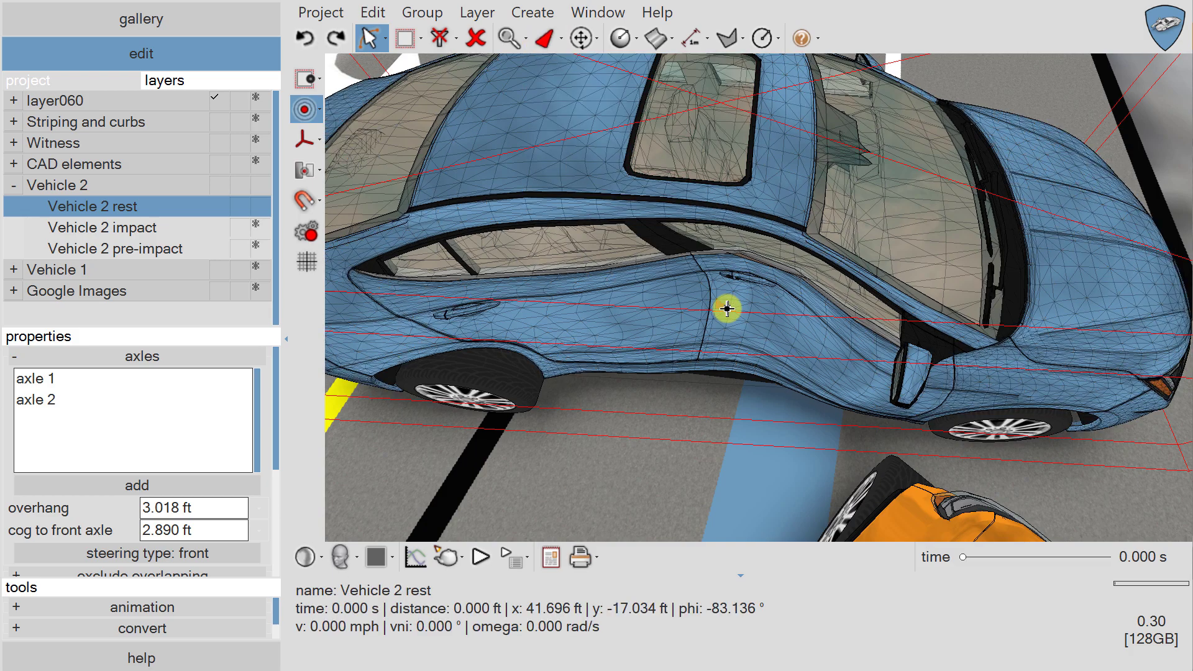
{"action": "left_click", "coordinate": [545, 37]}
{"action": "left_click", "coordinate": [683, 227]}
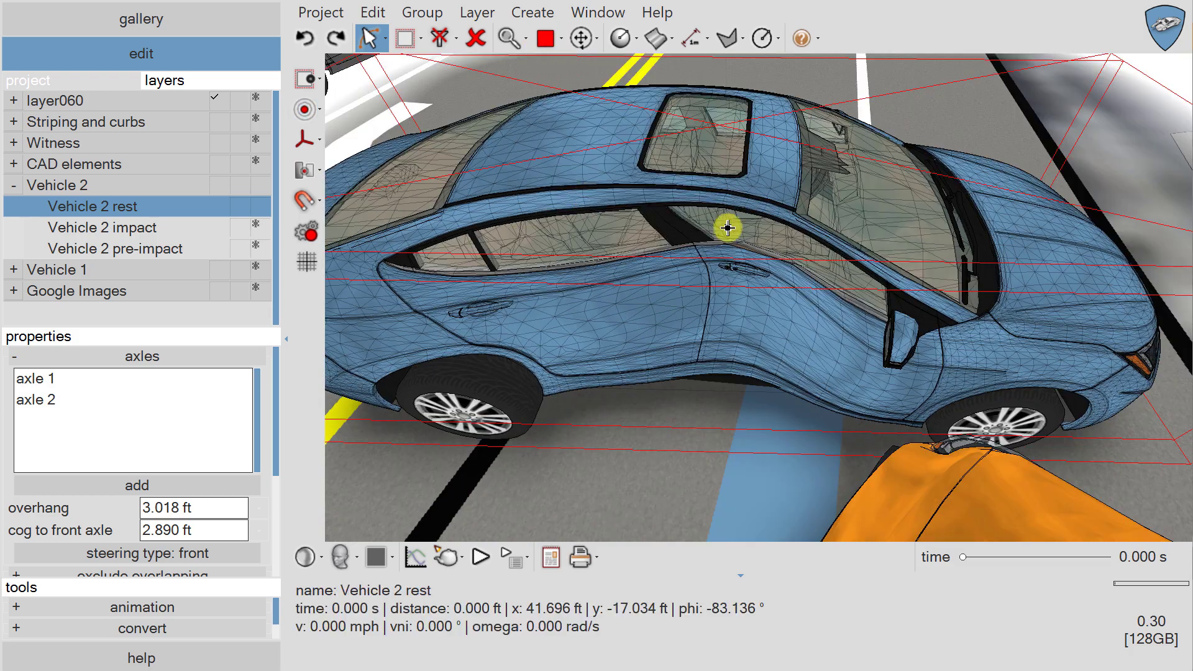
- Return the selection type for Vehicle 2 rest to Object
{"action": "middle_click_drag", "start_coordinate": [709, 422], "coordinate": [655, 256]}
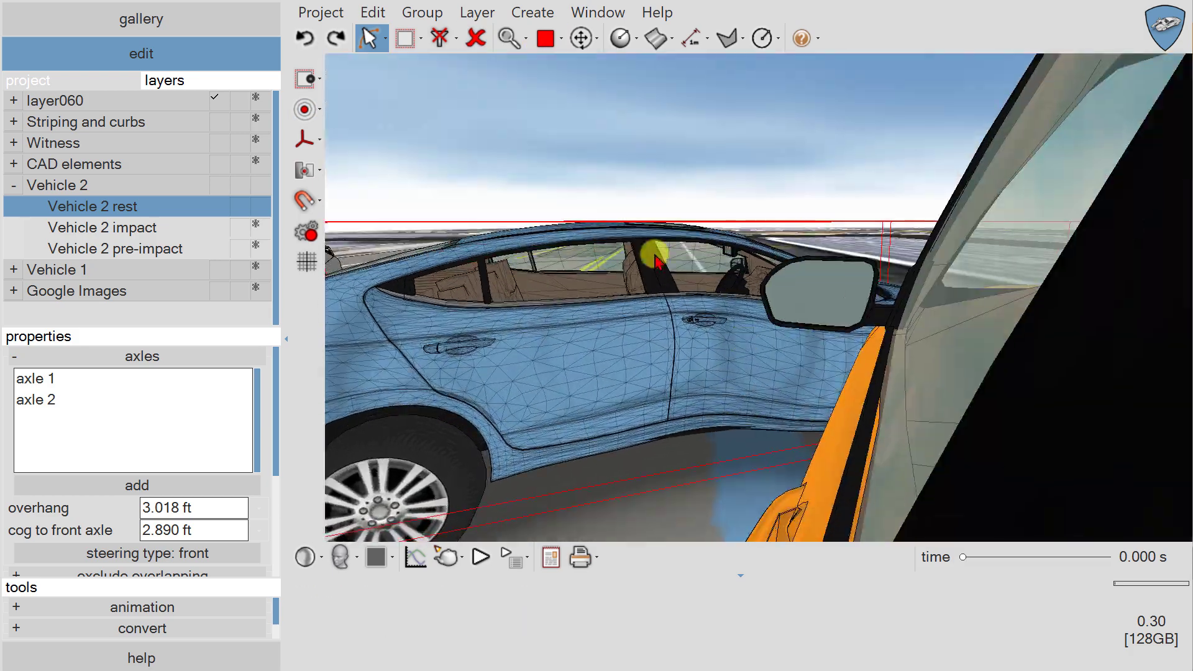
{"action": "middle_click_drag", "start_coordinate": [689, 329], "coordinate": [639, 421]}
{"action": "left_click", "coordinate": [545, 37]}
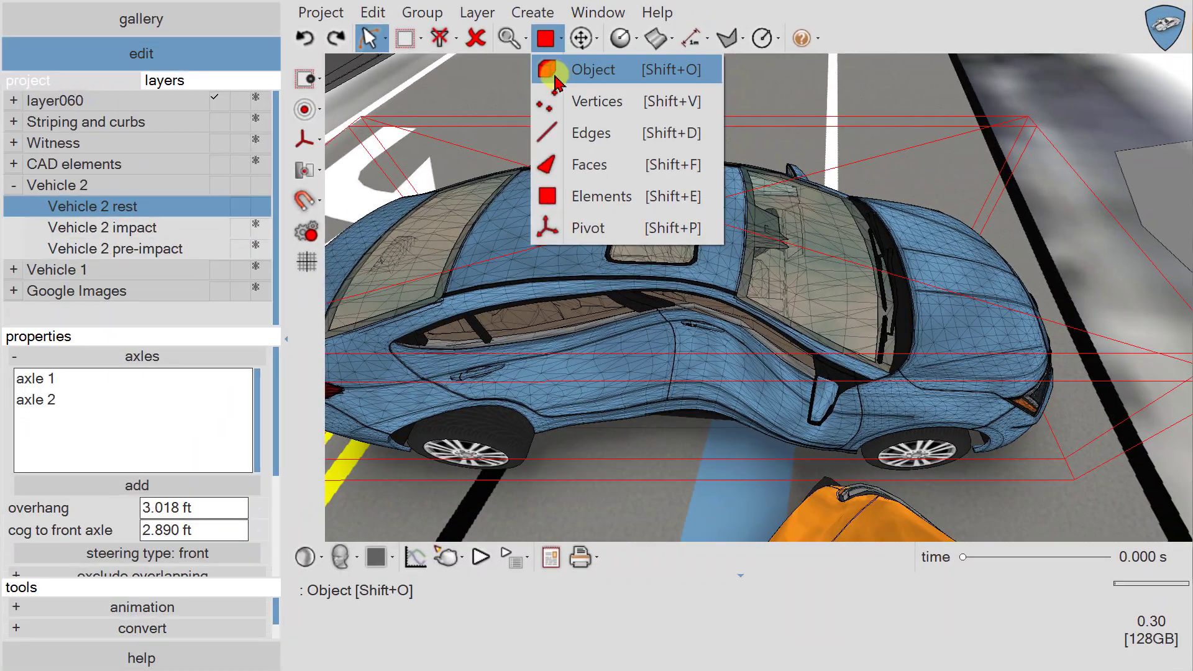
{"action": "left_click", "coordinate": [559, 79]}
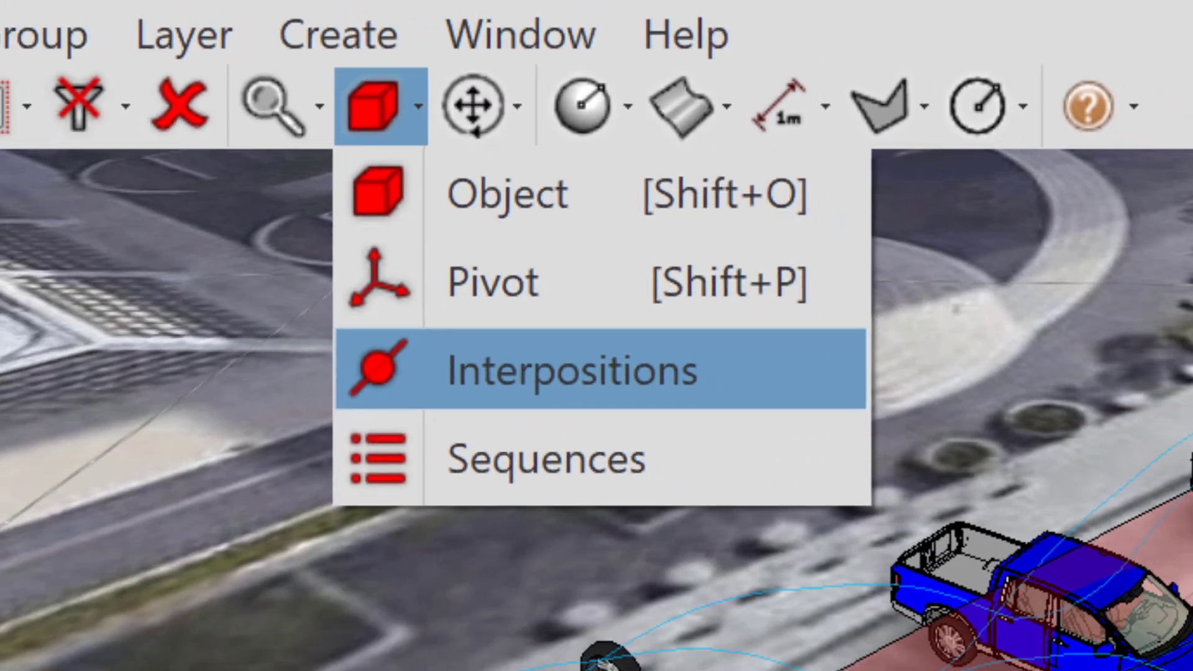
- Set the selection type to Interpositions for the blue pickup, and to Surface for the Ground Points point cloud
{"action": "left_click", "coordinate": [571, 371]}
{"action": "left_click_drag", "start_coordinate": [501, 380], "coordinate": [509, 476]}
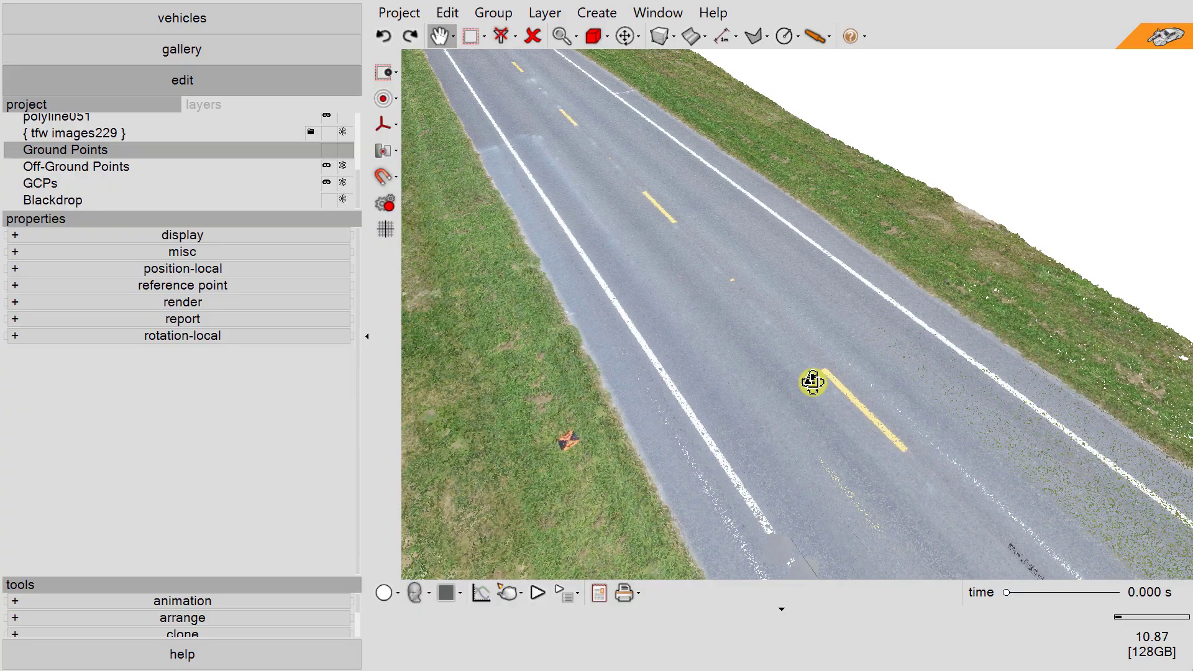
{"action": "mouse_move", "coordinate": [806, 381]}
{"action": "left_mouse_down"}
{"action": "mouse_move", "coordinate": [843, 419]}
{"action": "mouse_move", "coordinate": [822, 395]}
{"action": "left_mouse_up"}
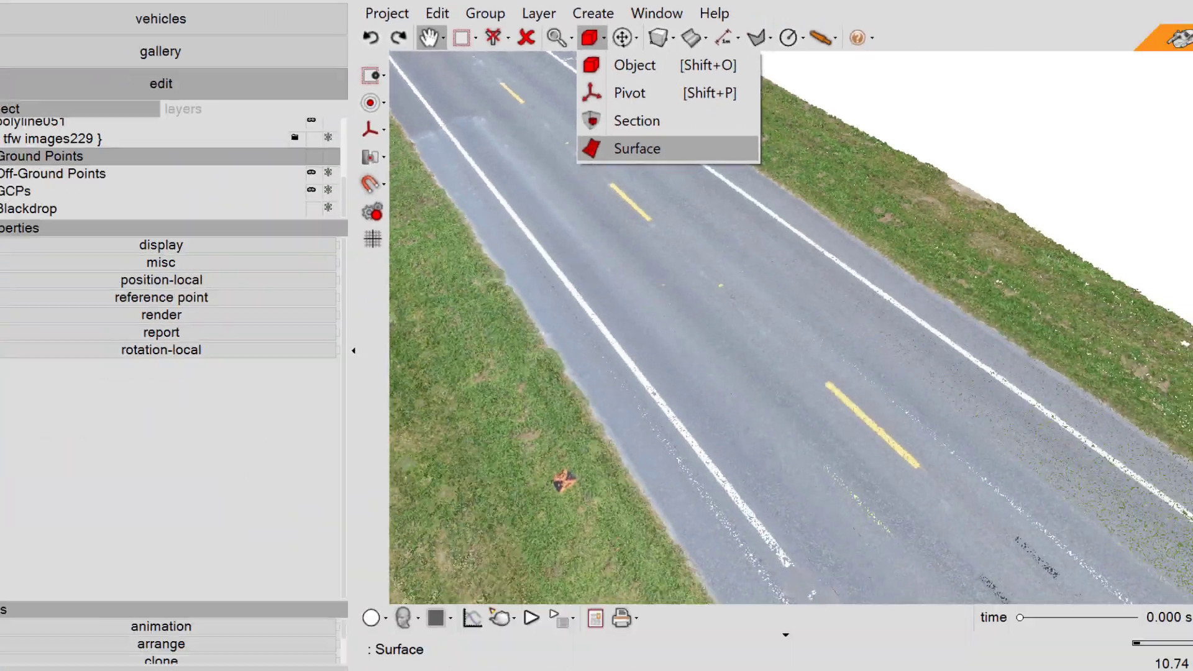
{"action": "left_click", "coordinate": [522, 503]}
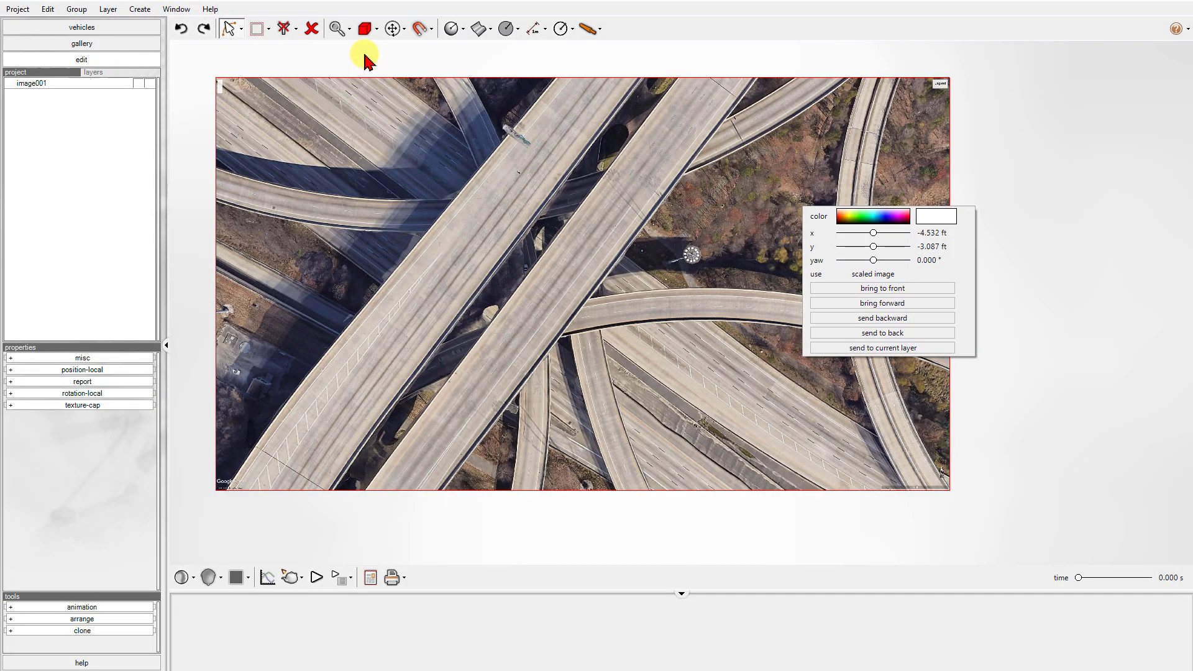
- Set the selection type of image001 to Scale and position the scale line on the highway image
{"action": "left_click", "coordinate": [364, 28]}
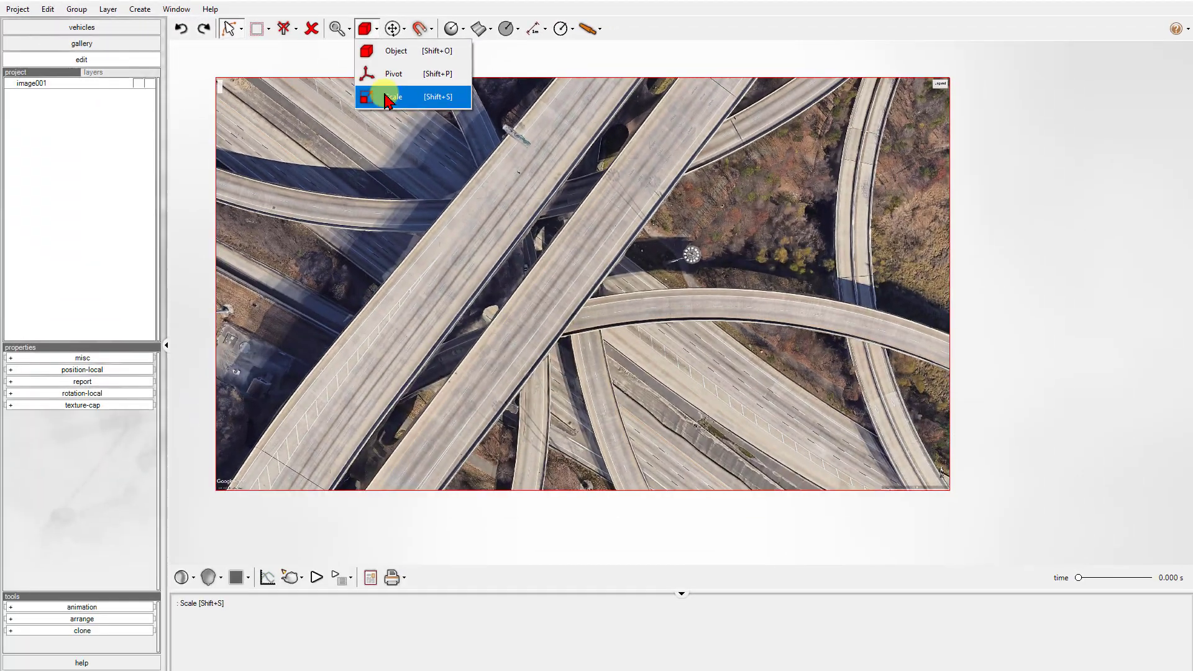
{"action": "left_click", "coordinate": [443, 299]}
{"action": "left_click_drag", "start_coordinate": [491, 243], "coordinate": [709, 457]}
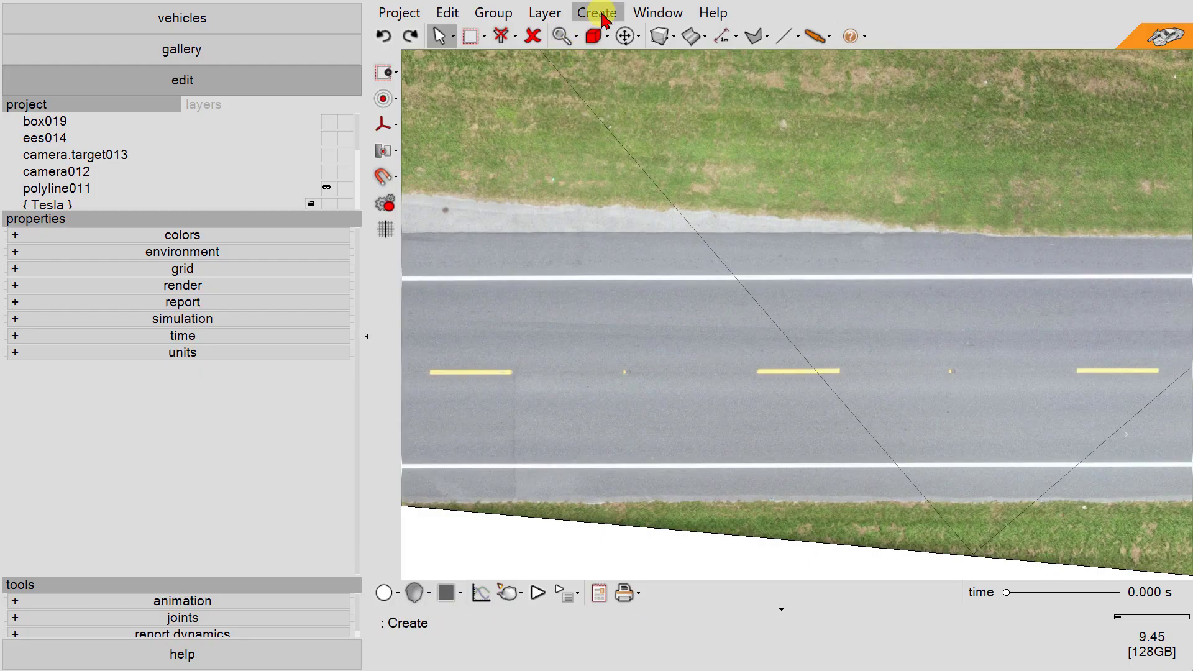
- Draw a 2D line about 10 ft long over each of the three yellow centerline dashes
{"action": "left_click", "coordinate": [598, 13]}
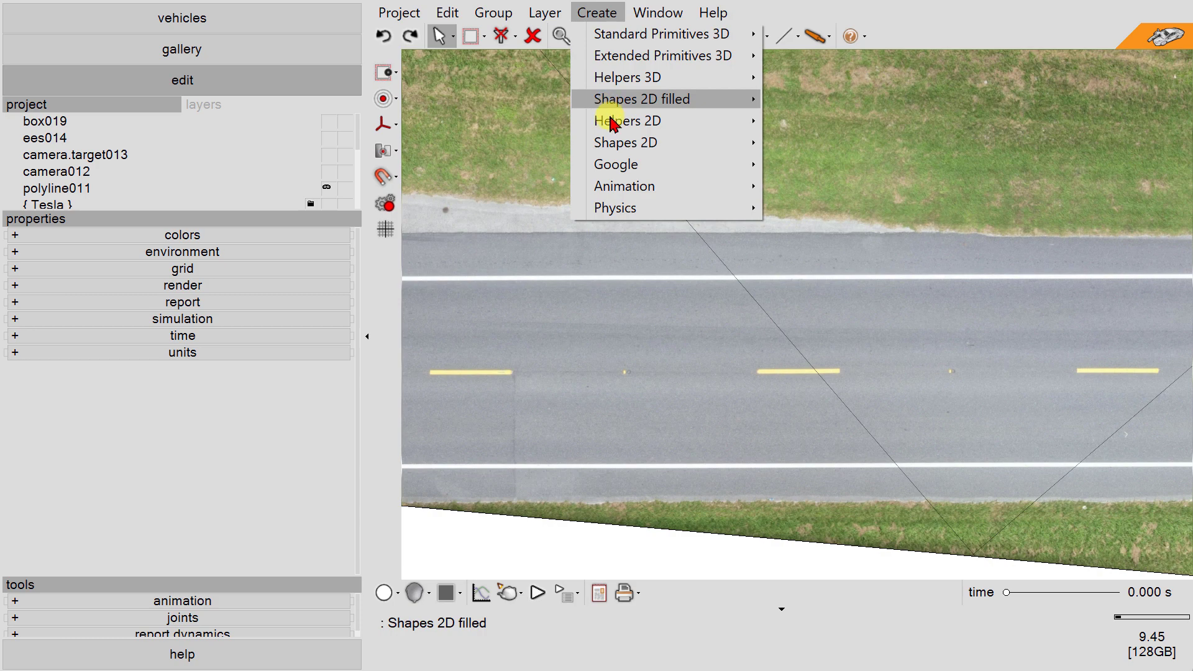
{"action": "mouse_move", "coordinate": [612, 141]}
{"action": "left_click", "coordinate": [842, 305]}
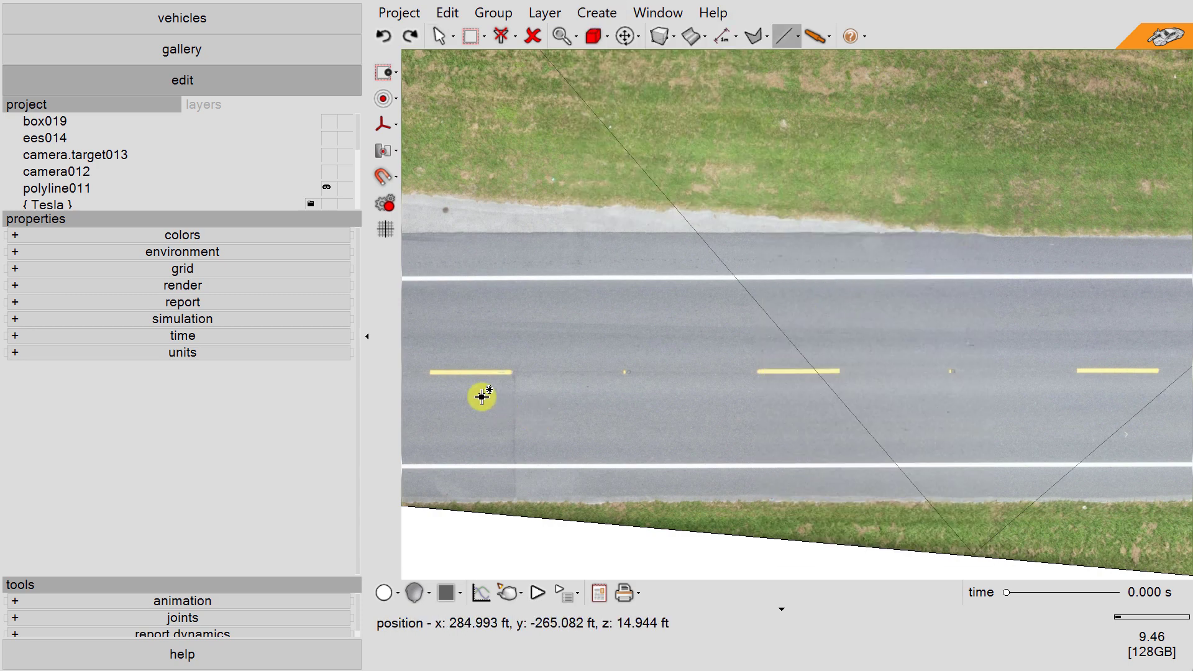
{"action": "left_click", "coordinate": [430, 373]}
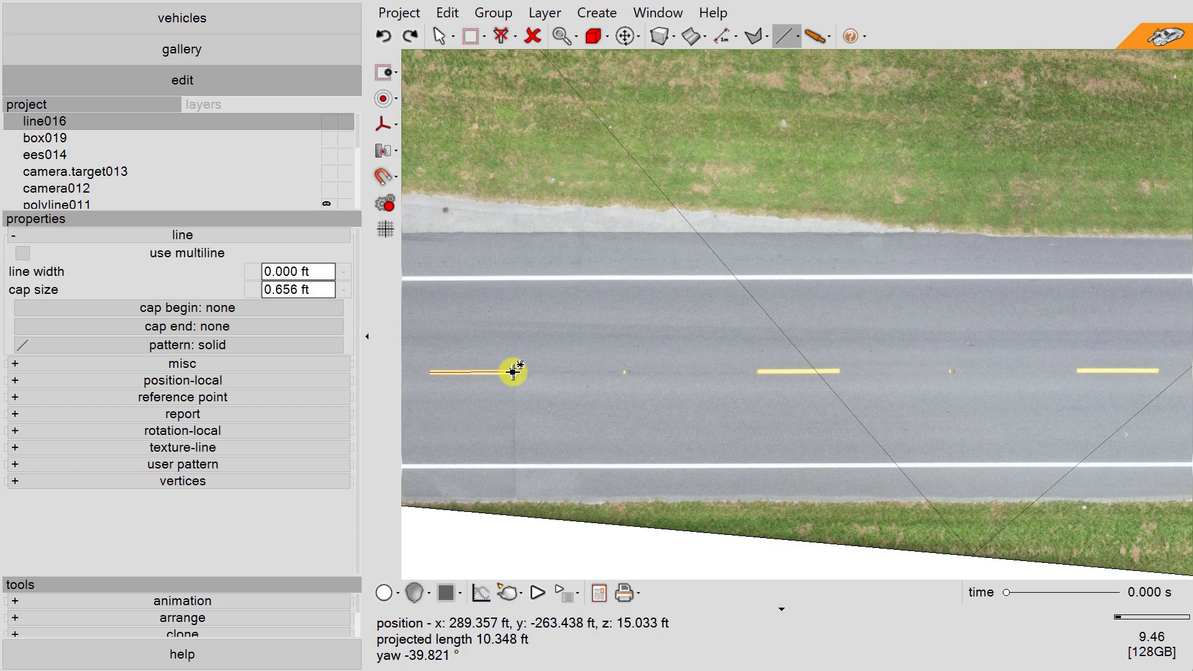
{"action": "left_click", "coordinate": [513, 372]}
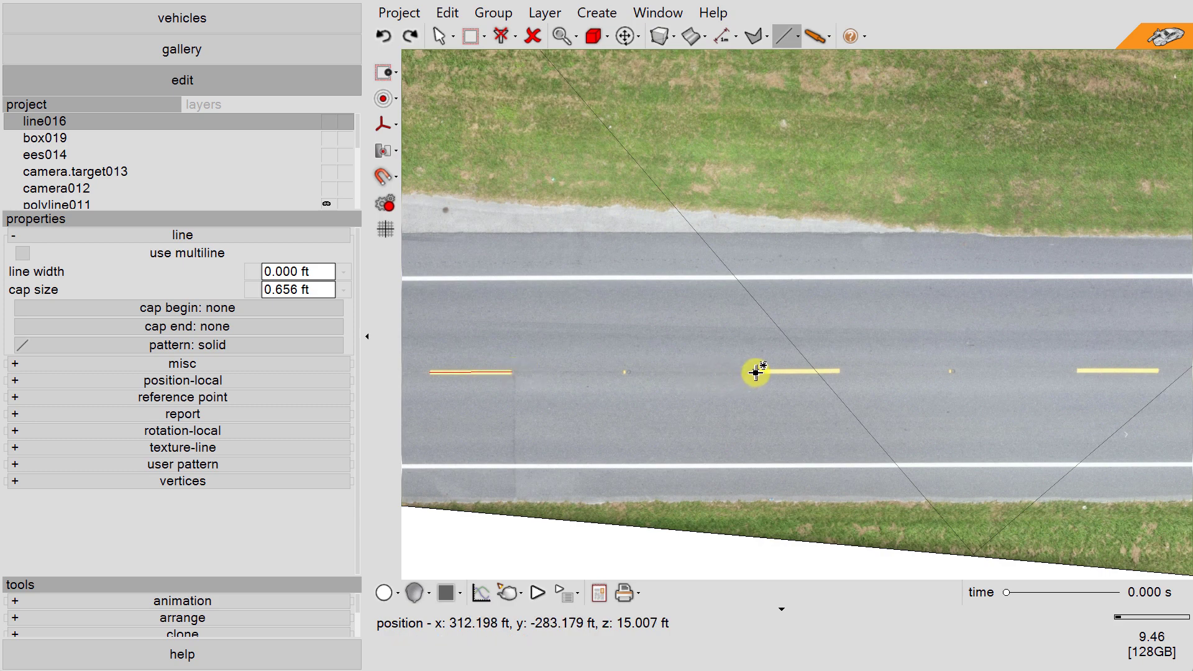
{"action": "left_click", "coordinate": [755, 373]}
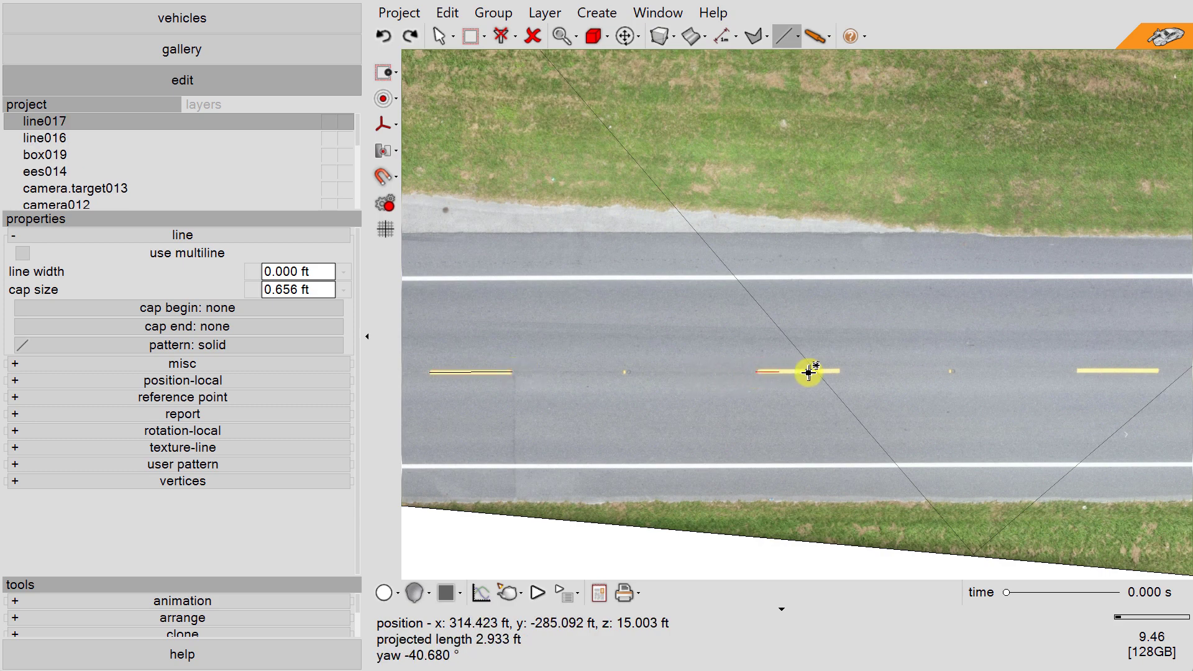
{"action": "left_click", "coordinate": [840, 372]}
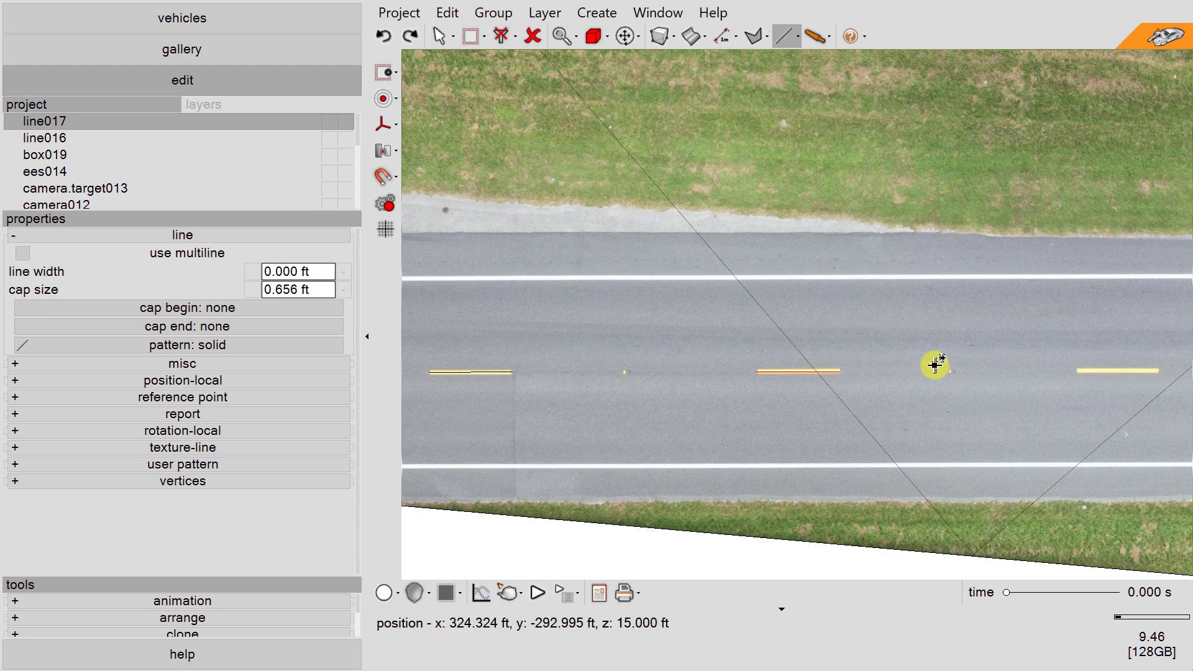
{"action": "left_click", "coordinate": [1078, 371]}
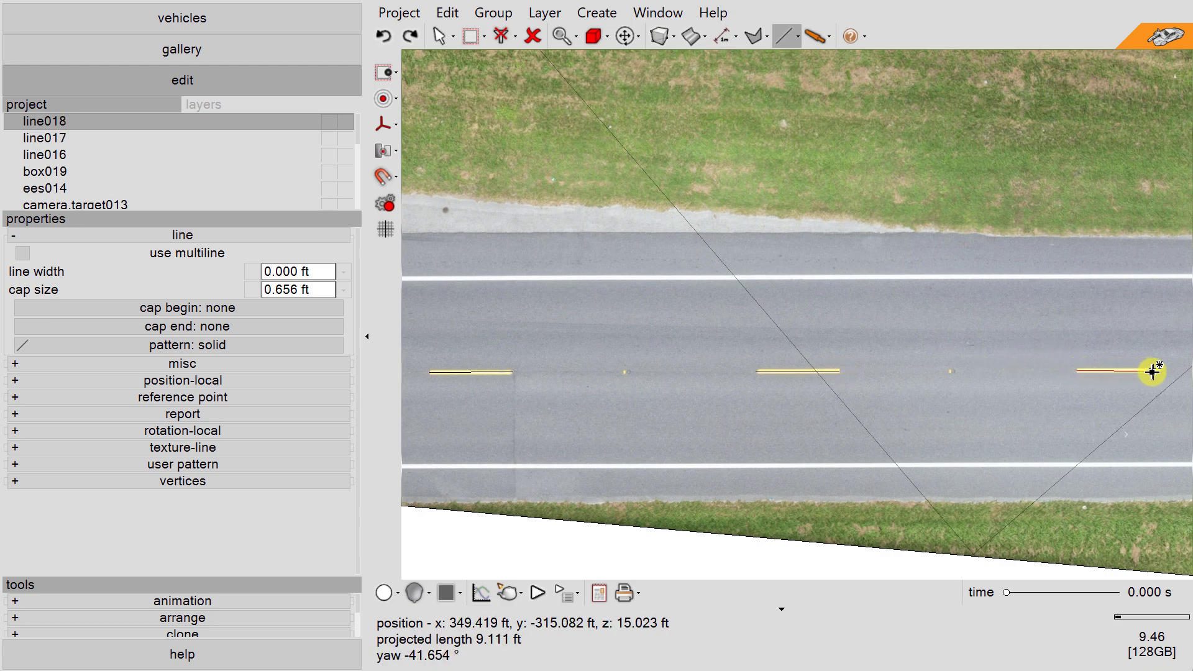
{"action": "left_click", "coordinate": [1157, 371]}
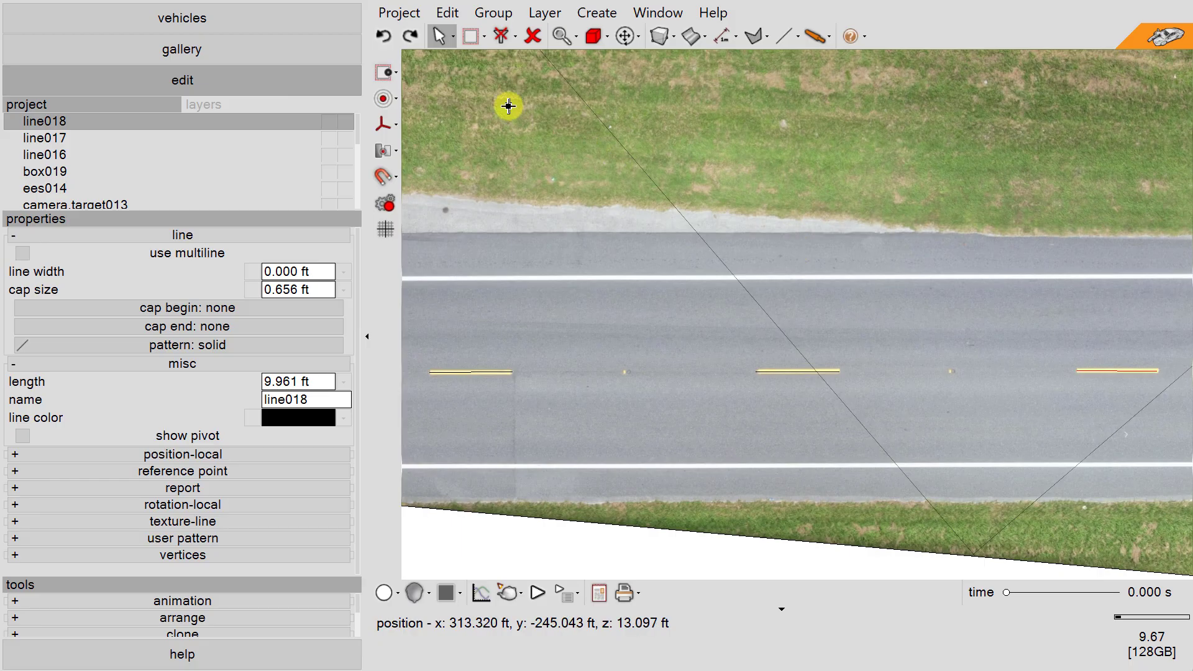
- Fine-tune the start point of line018 so it sits on the beginning of the third yellow dash
{"action": "left_click", "coordinate": [443, 42]}
{"action": "left_click", "coordinate": [442, 90]}
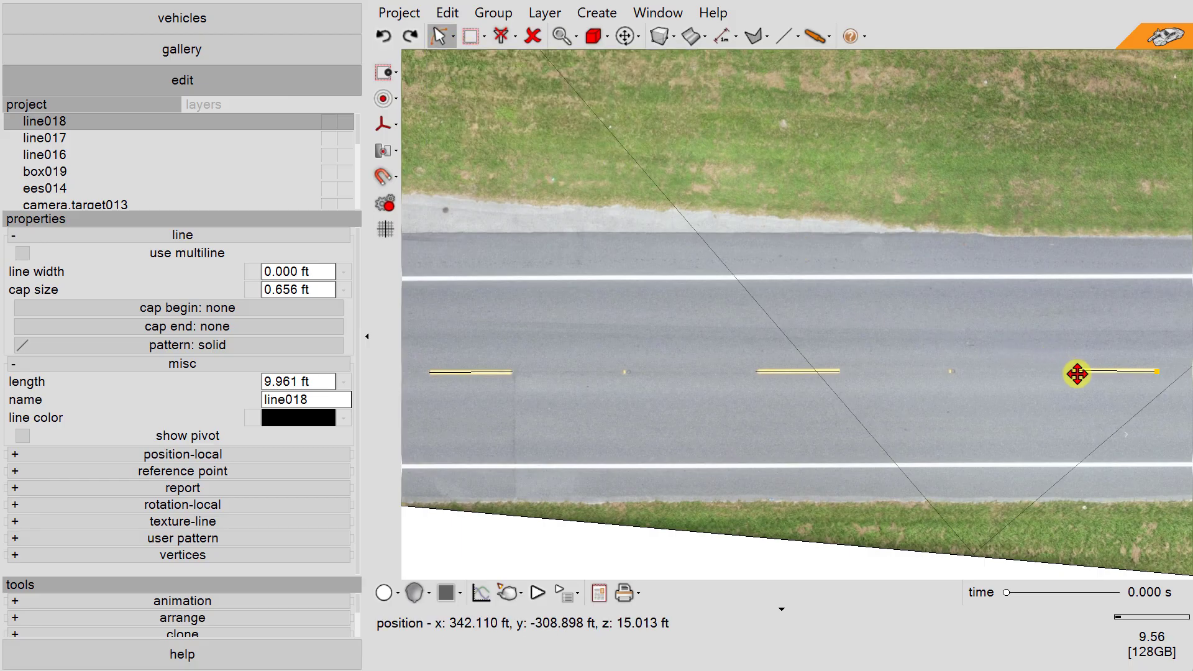
{"action": "mouse_move", "coordinate": [1077, 373]}
{"action": "left_mouse_down"}
{"action": "mouse_move", "coordinate": [1044, 298]}
{"action": "mouse_move", "coordinate": [1057, 362]}
{"action": "mouse_move", "coordinate": [1019, 375]}
{"action": "mouse_move", "coordinate": [1076, 371]}
{"action": "left_mouse_up"}
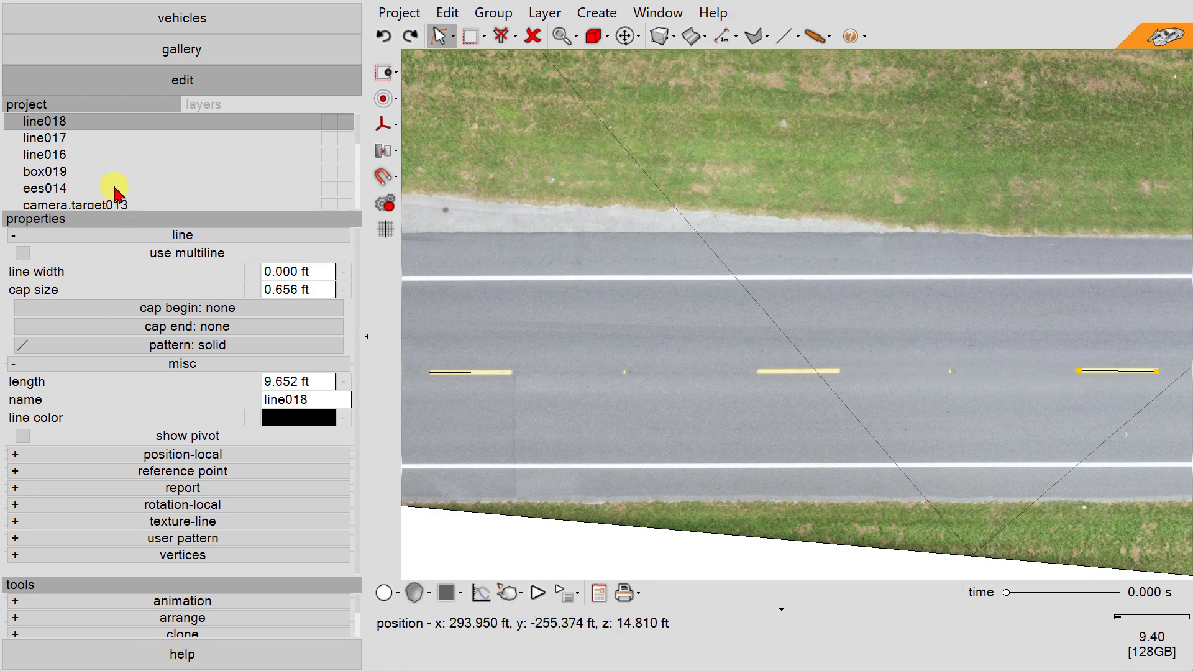
- Set line016, line017 and line018 together to a line width of 0.5 ft and a yellow line color
{"action": "left_click_drag", "start_coordinate": [102, 154], "coordinate": [87, 125]}
{"action": "left_click", "coordinate": [308, 272]}
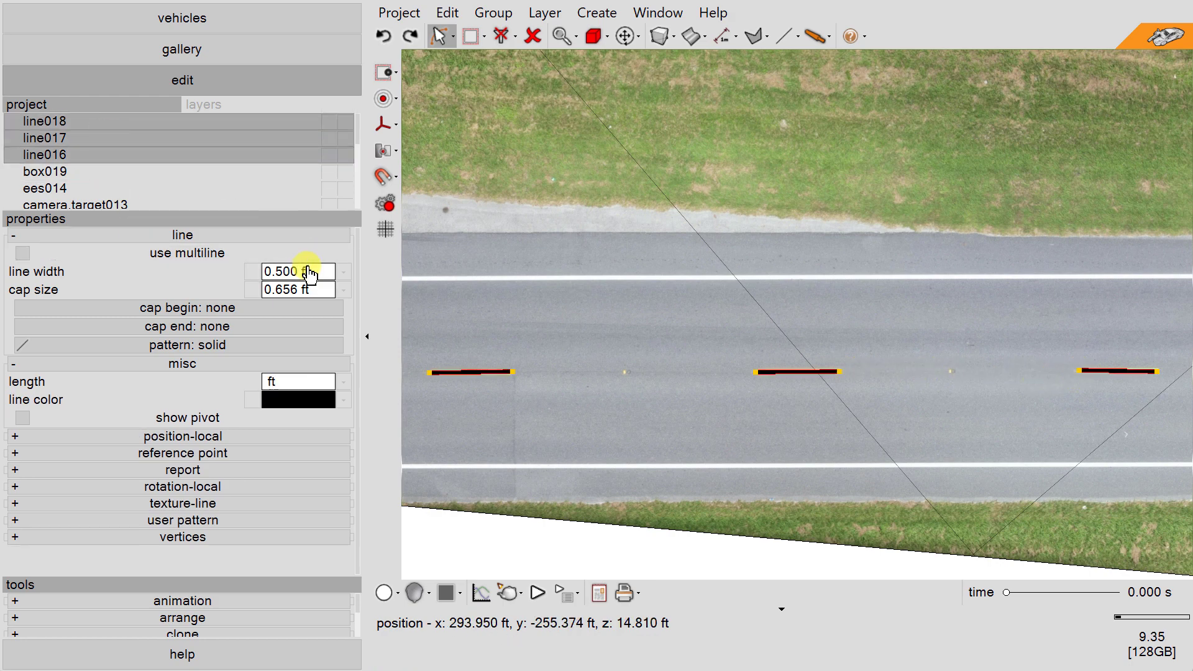
{"action": "left_click", "coordinate": [342, 401]}
{"action": "left_click", "coordinate": [260, 572]}
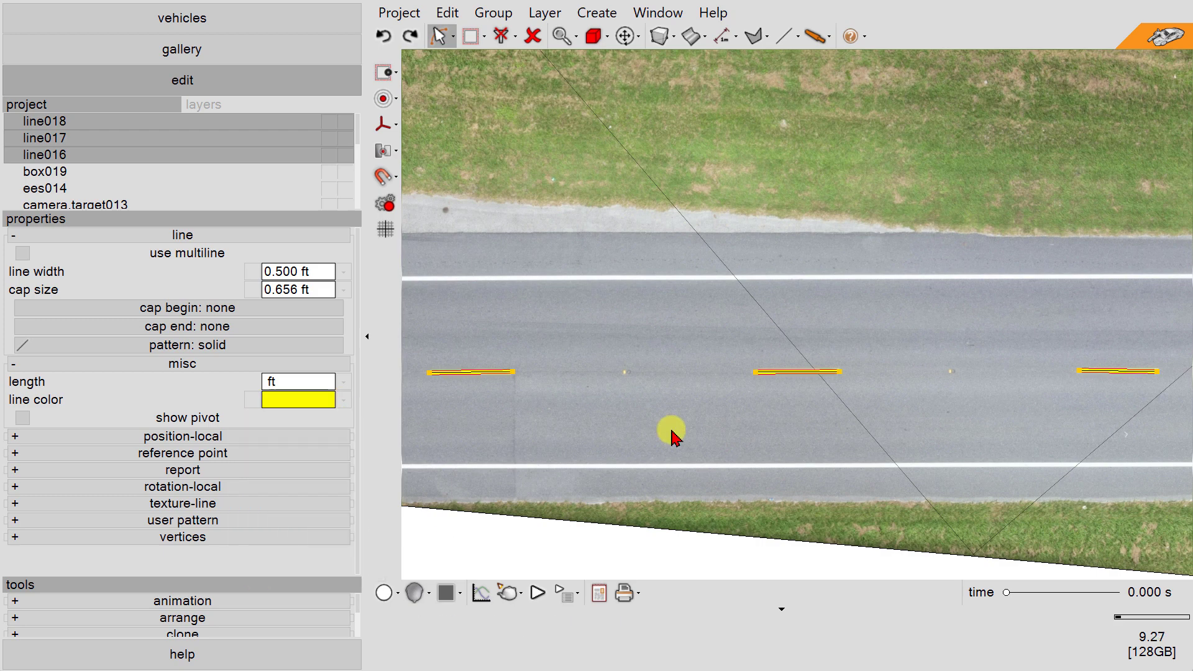
{"action": "left_click", "coordinate": [671, 431]}
- Draw a four-point polyline about 91 ft long along the upper white edge line and fine-tune its first vertices
{"action": "left_click", "coordinate": [789, 39]}
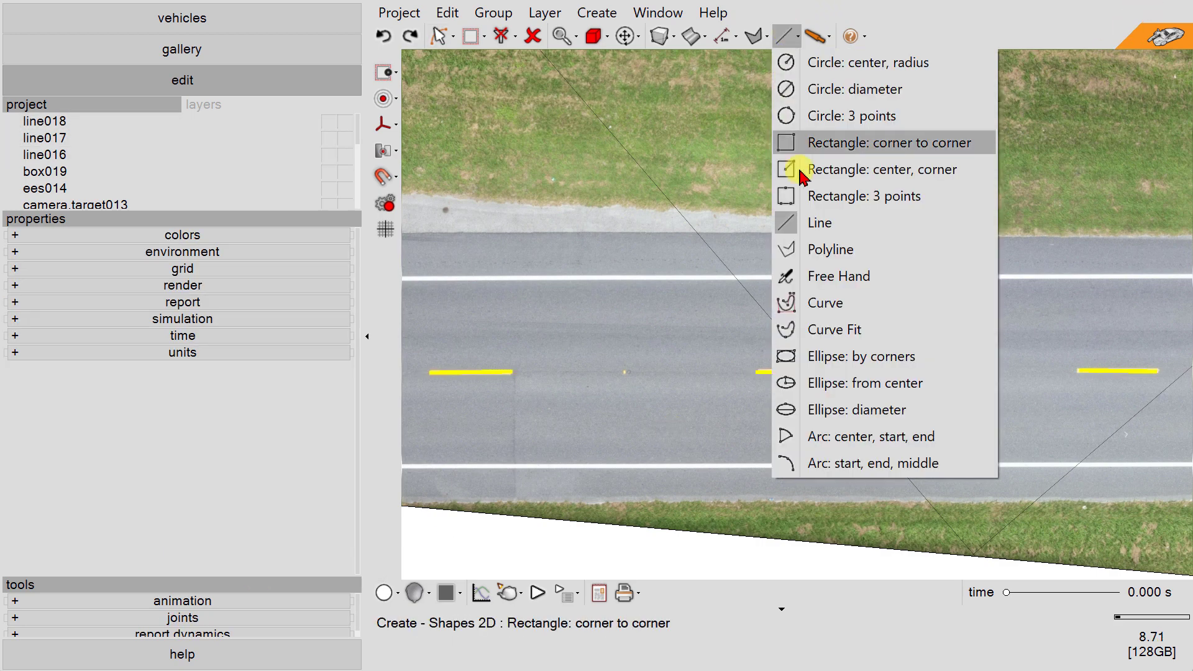
{"action": "left_click", "coordinate": [805, 223]}
{"action": "left_click", "coordinate": [423, 276]}
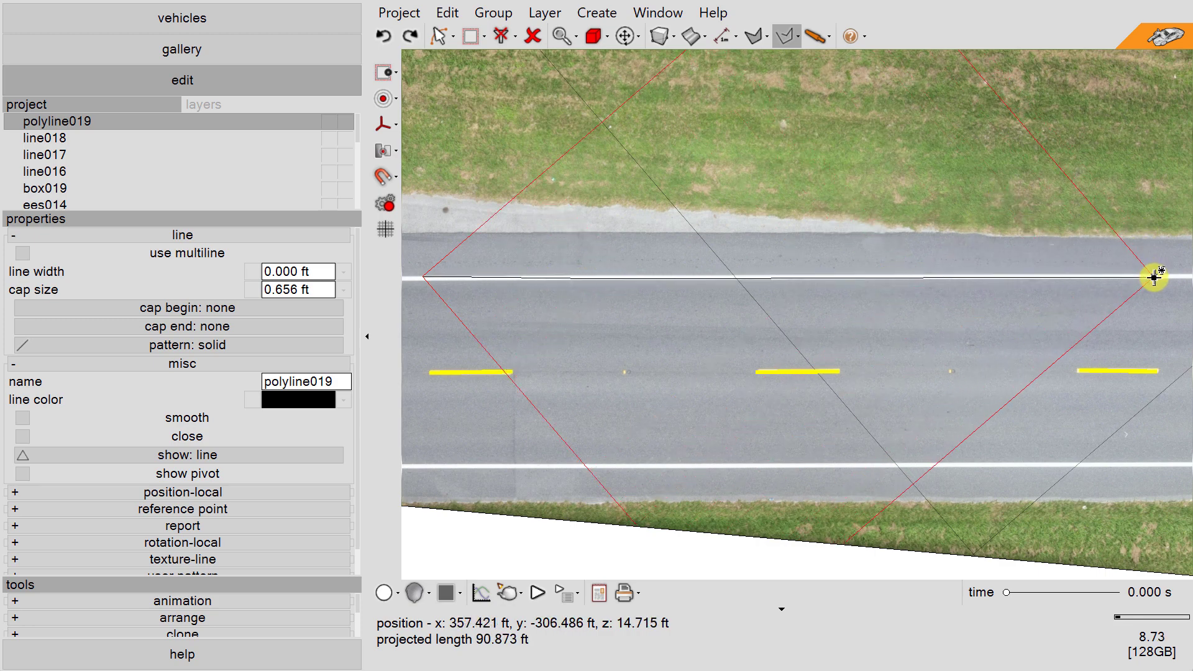
{"action": "right_click", "coordinate": [1159, 330]}
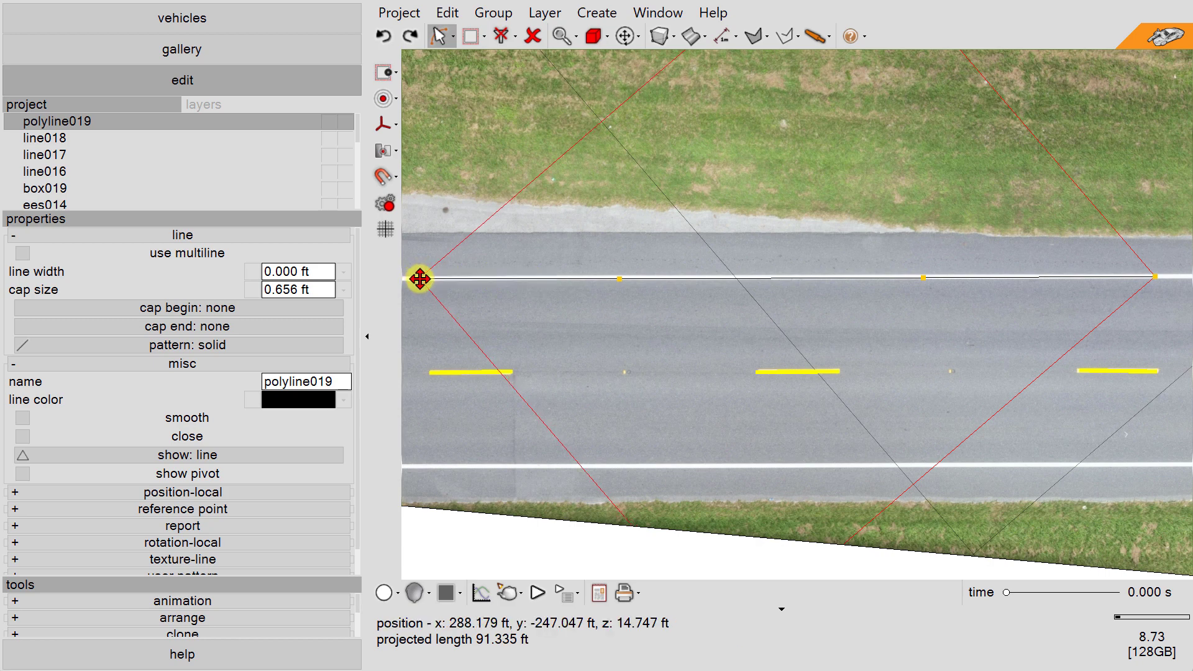
{"action": "left_click", "coordinate": [615, 280]}
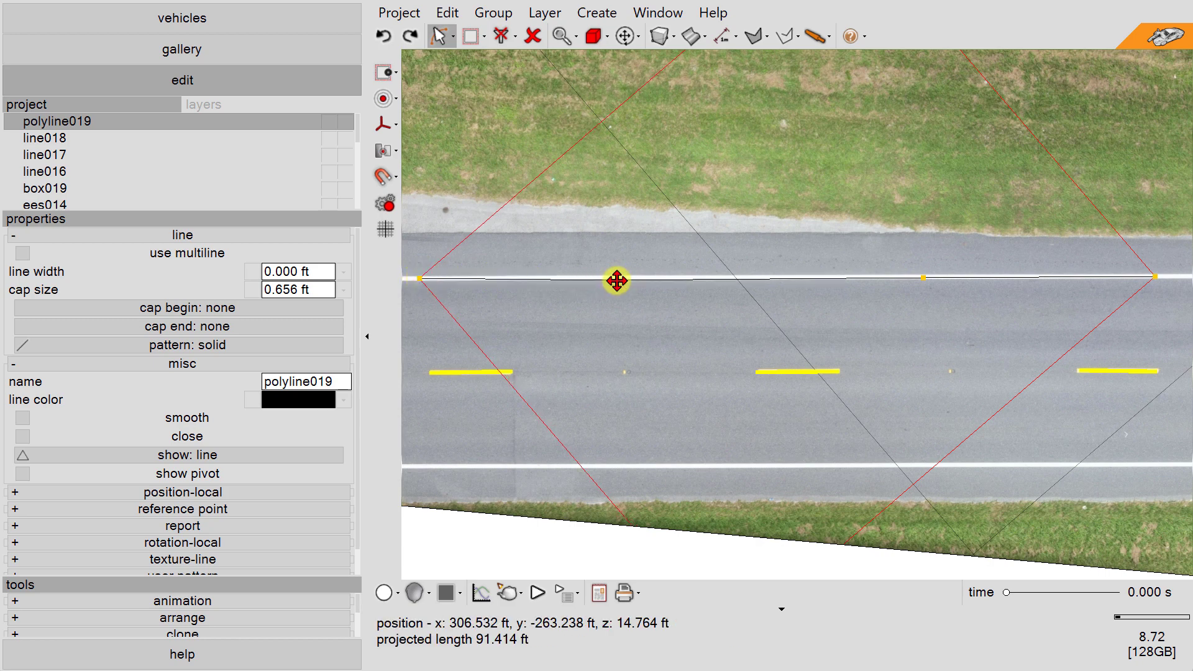
- Set the polyline's line width to 0.5 ft and shift its third vertex slightly along the edge line
{"action": "left_click", "coordinate": [297, 264]}
{"action": "type", "text": ".5"}
{"action": "key", "text": "Return"}
{"action": "mouse_move", "coordinate": [922, 280]}
{"action": "left_mouse_down"}
{"action": "mouse_move", "coordinate": [928, 256]}
{"action": "mouse_move", "coordinate": [930, 278]}
{"action": "left_mouse_up"}
- Set the polyline's line color to white, move its third vertex further along, and add a vertex near the middle
{"action": "left_click", "coordinate": [344, 400]}
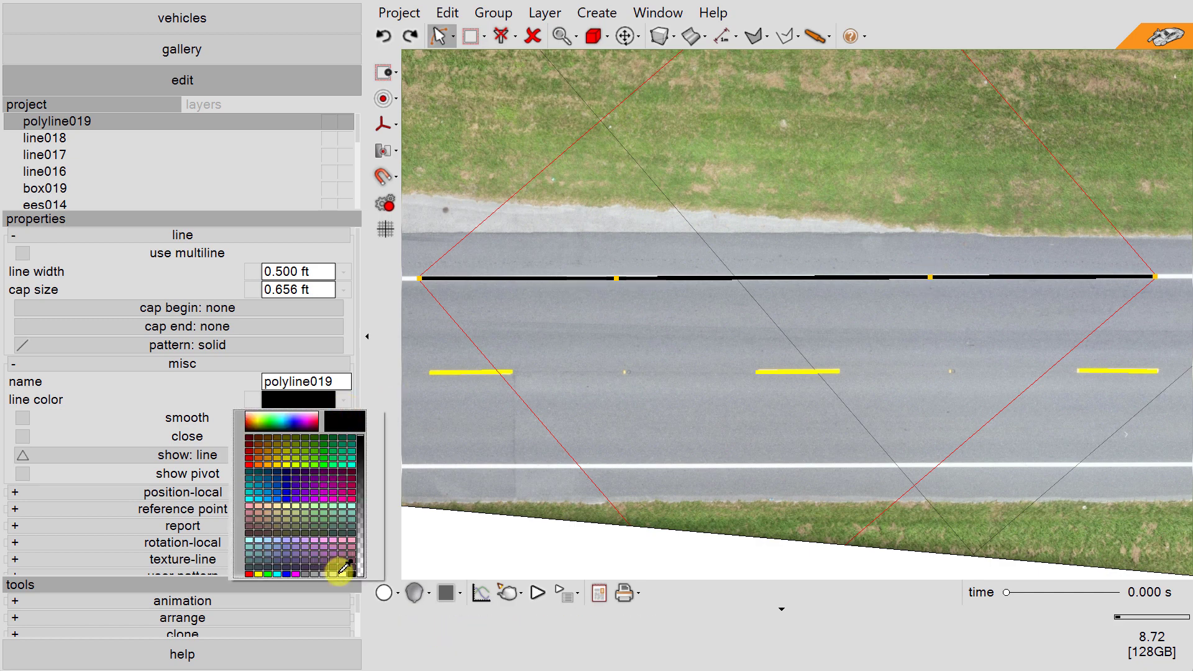
{"action": "left_click", "coordinate": [343, 574]}
{"action": "left_click_drag", "start_coordinate": [930, 278], "coordinate": [967, 277]}
{"action": "left_click", "coordinate": [813, 277]}
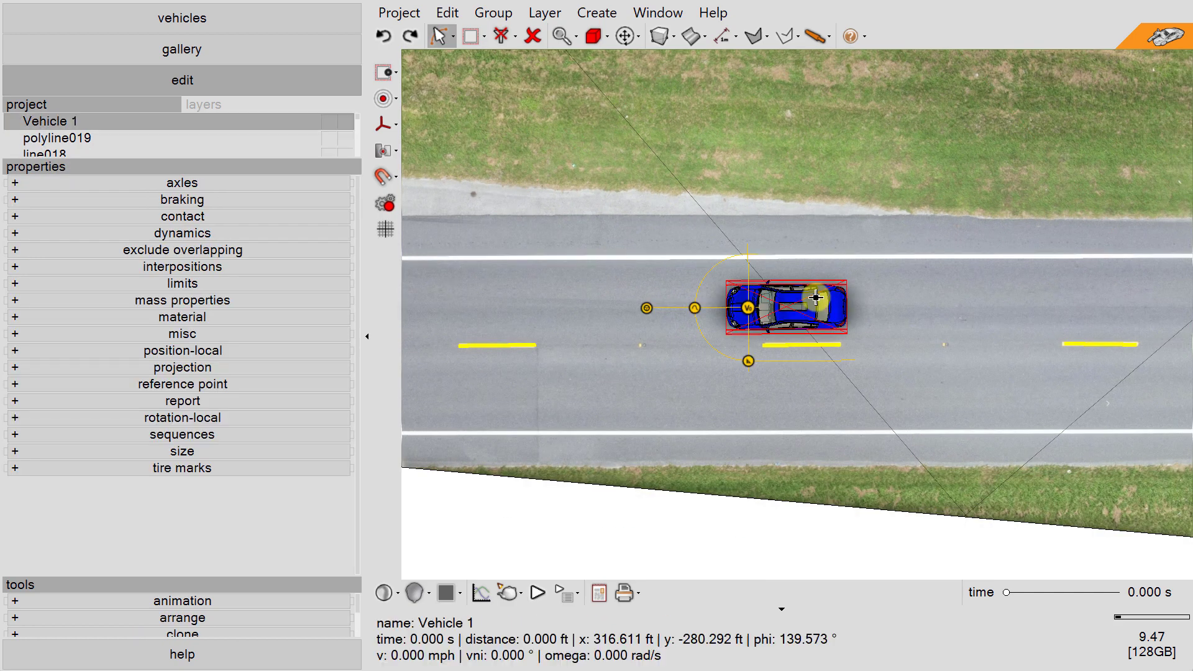
- Look through Vehicle 1's mass properties and axle settings
{"action": "left_click", "coordinate": [234, 300]}
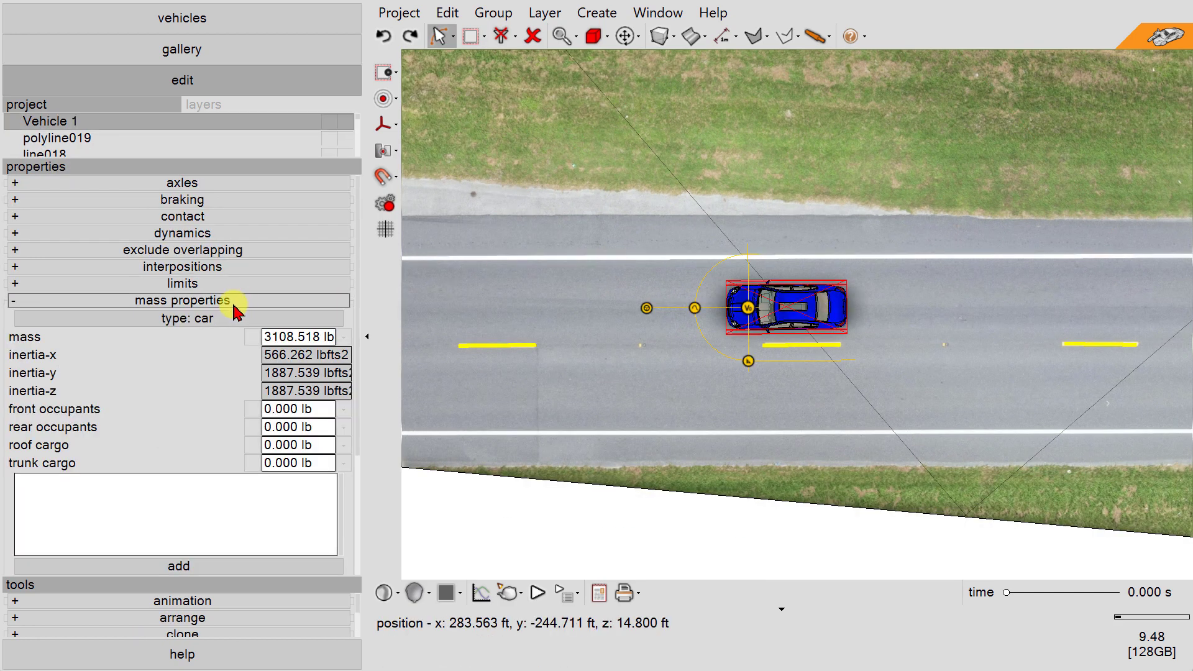
{"action": "left_click", "coordinate": [274, 359]}
{"action": "left_click_drag", "start_coordinate": [273, 359], "coordinate": [295, 375]}
{"action": "left_click", "coordinate": [245, 300]}
{"action": "left_click", "coordinate": [208, 184]}
{"action": "left_click", "coordinate": [192, 219]}
{"action": "left_click", "coordinate": [342, 359]}
{"action": "left_click", "coordinate": [383, 37]}
{"action": "left_click", "coordinate": [249, 184]}
- Increase Vehicle 1's width to 6.672 ft in its size properties
{"action": "left_click", "coordinate": [161, 450]}
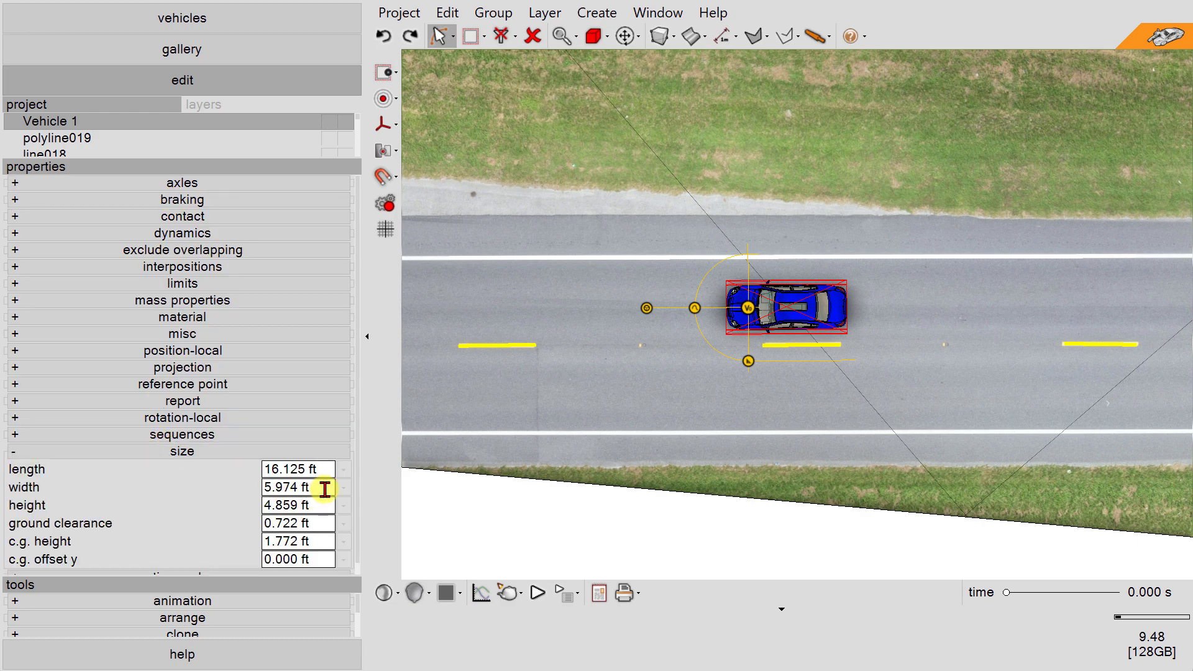
{"action": "left_click", "coordinate": [342, 488]}
{"action": "left_click_drag", "start_coordinate": [302, 508], "coordinate": [251, 507]}
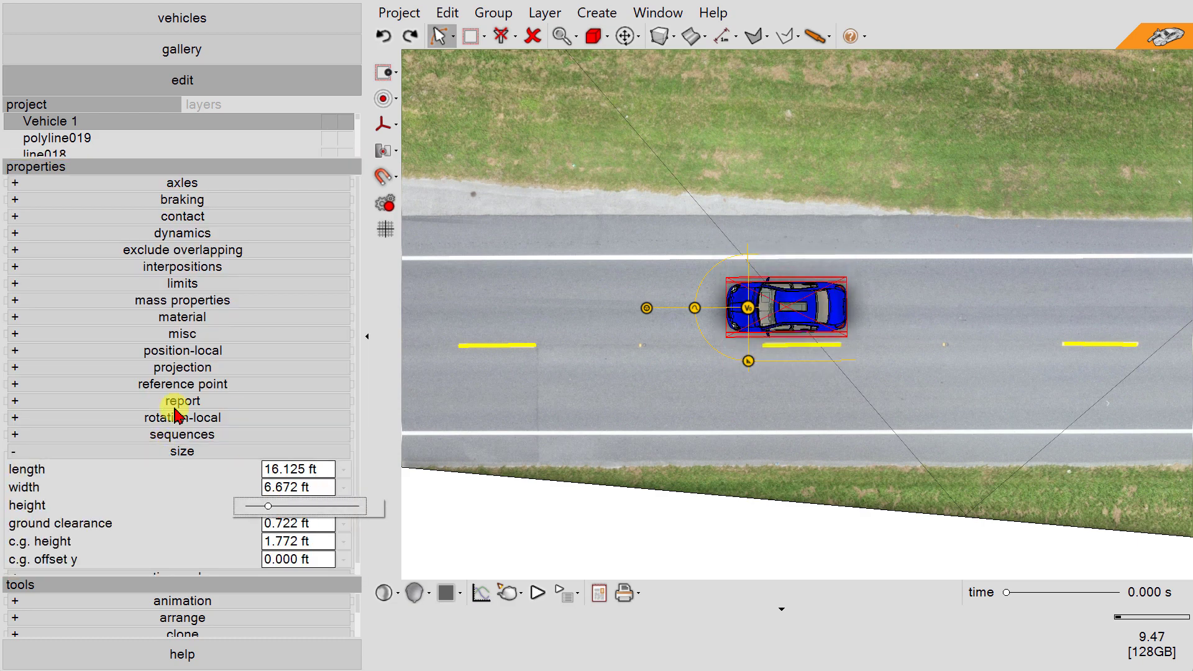
{"action": "left_click", "coordinate": [182, 451]}
- Change the line color of the edge-line polyline to black
{"action": "left_click", "coordinate": [499, 256]}
{"action": "left_click", "coordinate": [192, 201]}
{"action": "left_click", "coordinate": [342, 236]}
{"action": "left_click", "coordinate": [248, 408]}
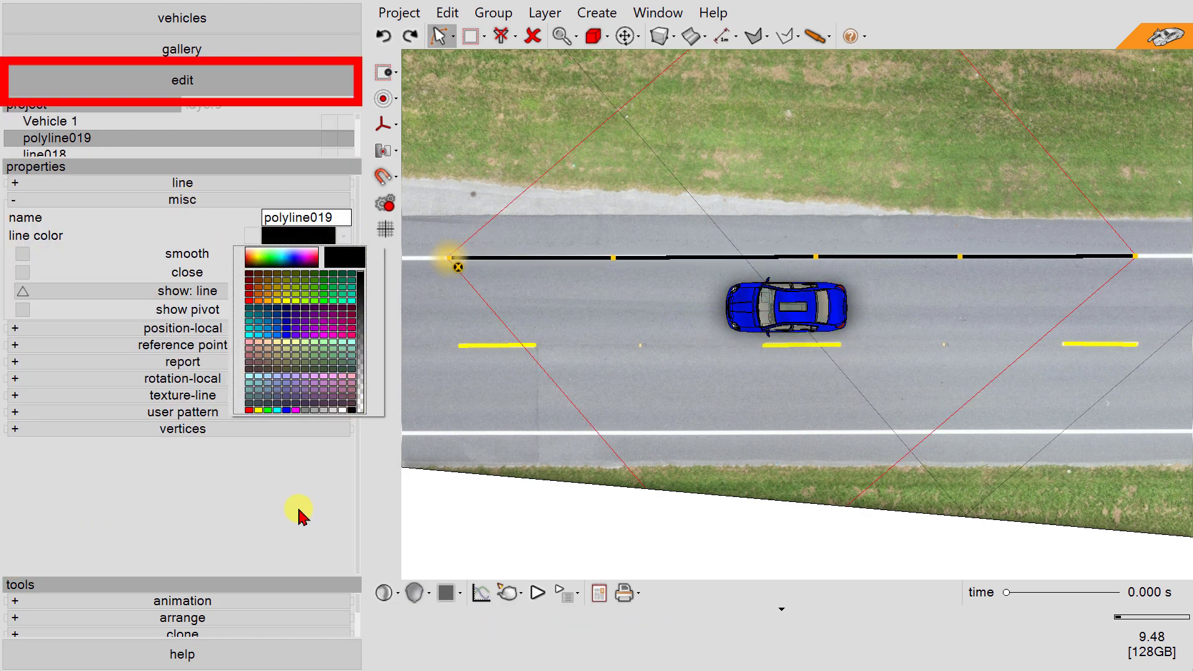
{"action": "left_click", "coordinate": [299, 511]}
- Set the polyline's line pattern to dash, and change it to user
{"action": "left_click", "coordinate": [179, 187]}
{"action": "left_click", "coordinate": [186, 292]}
{"action": "left_click", "coordinate": [240, 343]}
{"action": "left_click", "coordinate": [236, 294]}
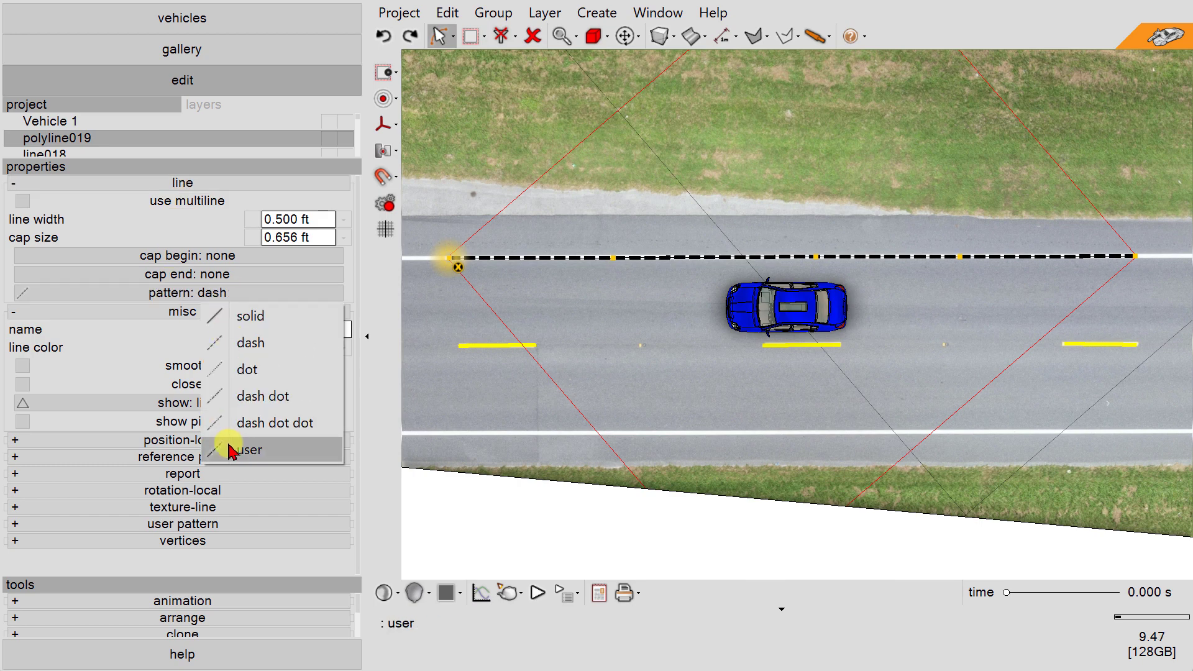
{"action": "left_click", "coordinate": [236, 448]}
- Define the polyline's user pattern with segment 1 at 10 ft and space 1 at 30 ft, and deselect it
{"action": "left_click", "coordinate": [184, 522]}
{"action": "scroll", "coordinate": [199, 525], "scroll_direction": "down", "scroll_amount": 2}
{"action": "left_click", "coordinate": [293, 530]}
{"action": "type", "text": "10"}
{"action": "key", "text": "Return"}
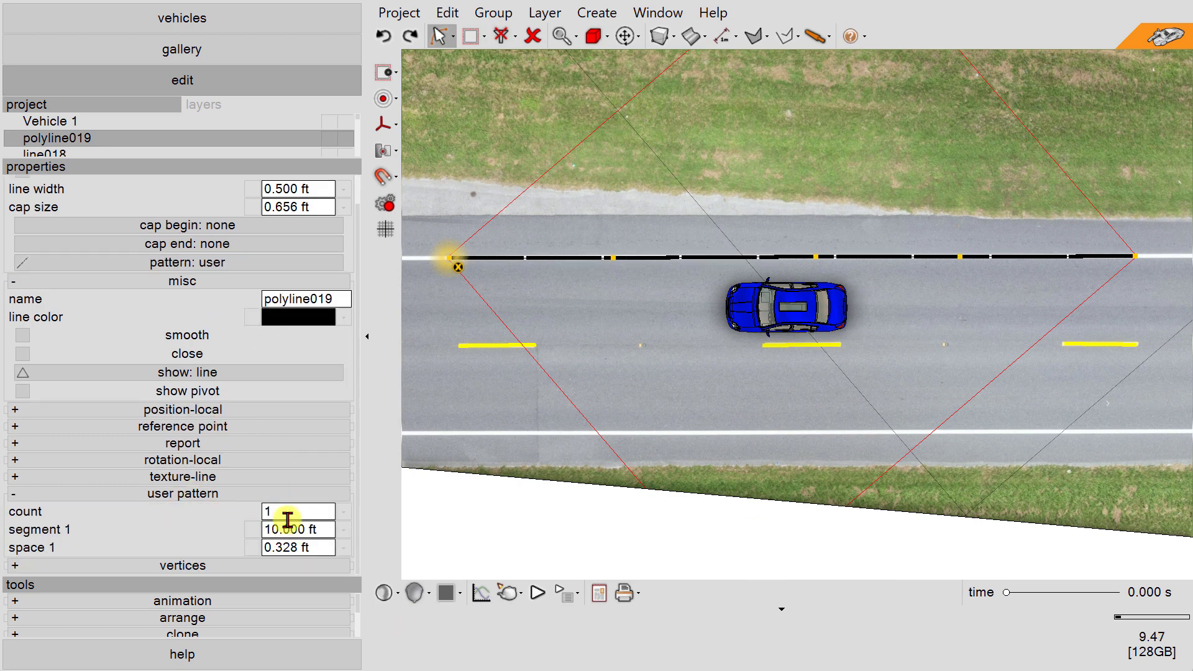
{"action": "left_click", "coordinate": [293, 549]}
{"action": "type", "text": "30"}
{"action": "key", "text": "Return"}
{"action": "left_click", "coordinate": [517, 138]}
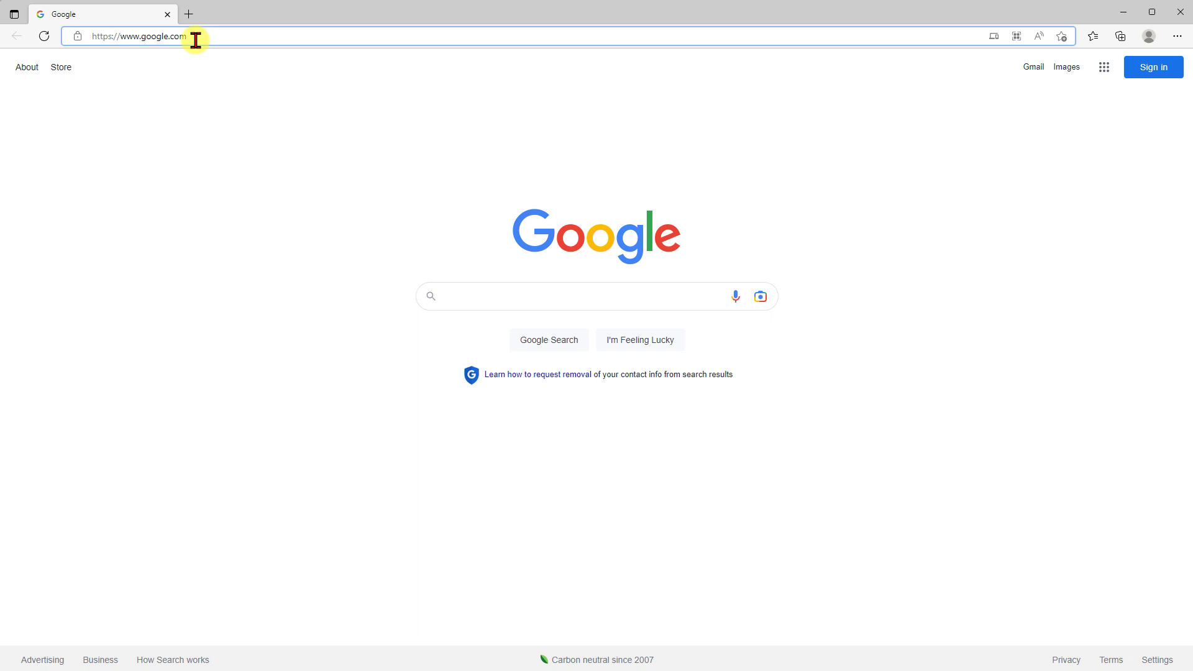
- Switch to the web browser, go to vcrashusa.com and enter the Virtual CRASH site
{"action": "type", "text": "vcrashusa.c"}
{"action": "key", "text": "Return"}
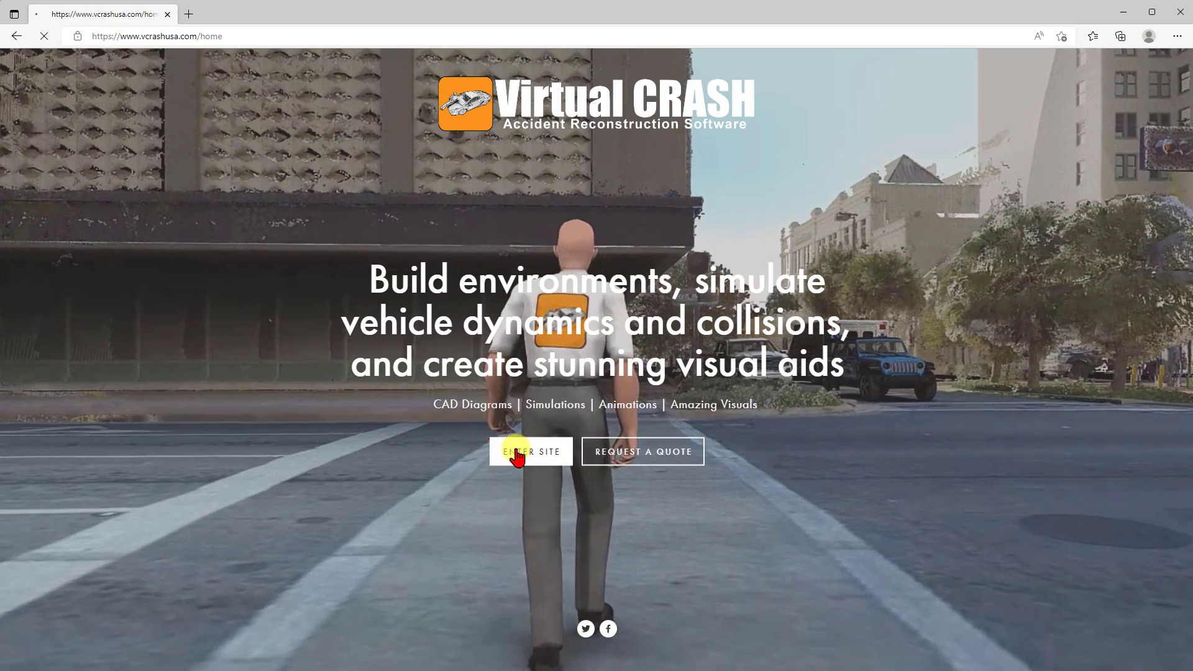
{"action": "left_click", "coordinate": [504, 452]}
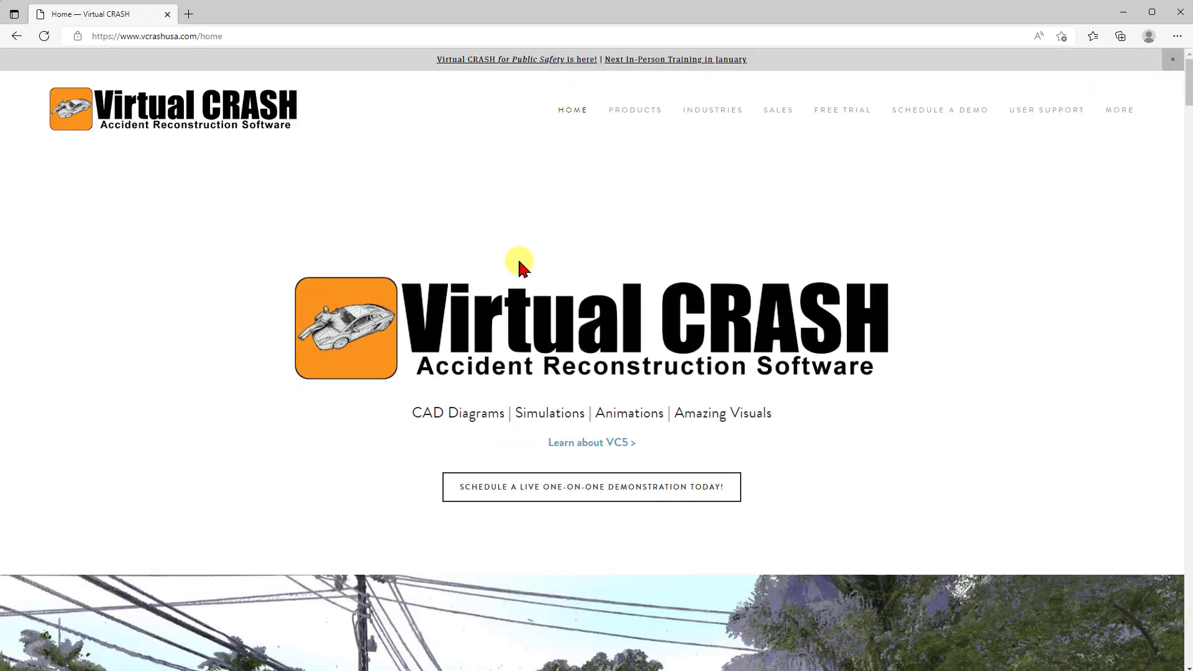
- Visit the Online User's Guide V3,4,5 and the Knowledge Base under User Support, returning to the home page after each
{"action": "mouse_move", "coordinate": [1056, 112]}
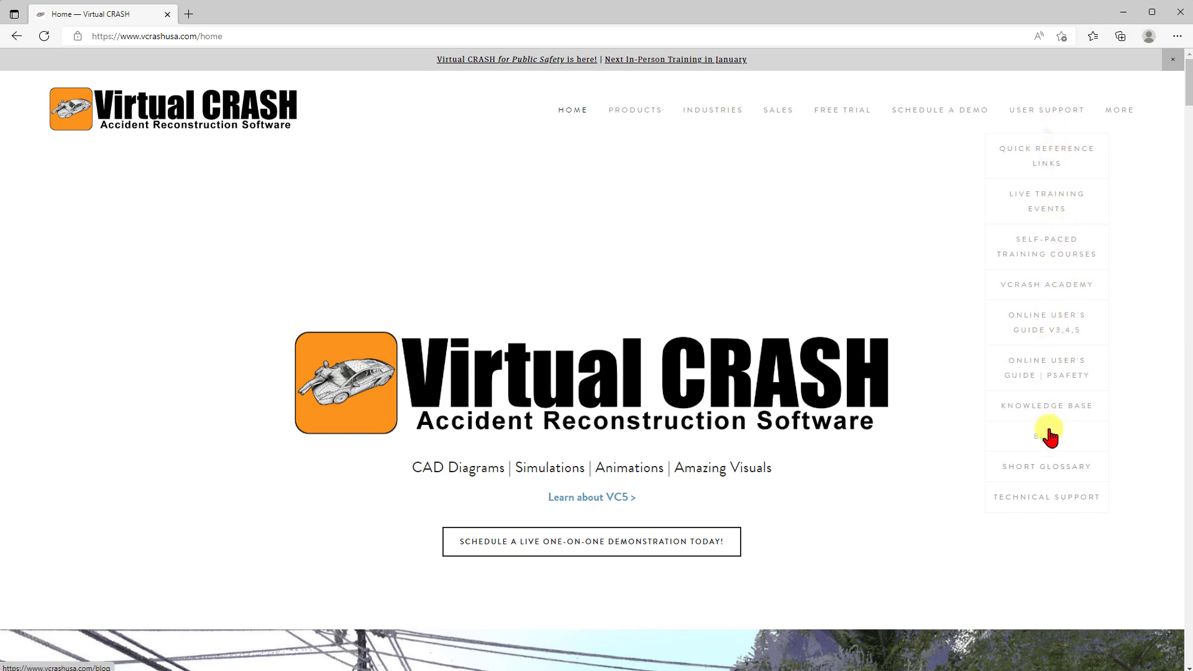
{"action": "left_click", "coordinate": [1048, 333]}
{"action": "key", "text": "alt+Left"}
{"action": "mouse_move", "coordinate": [1047, 111]}
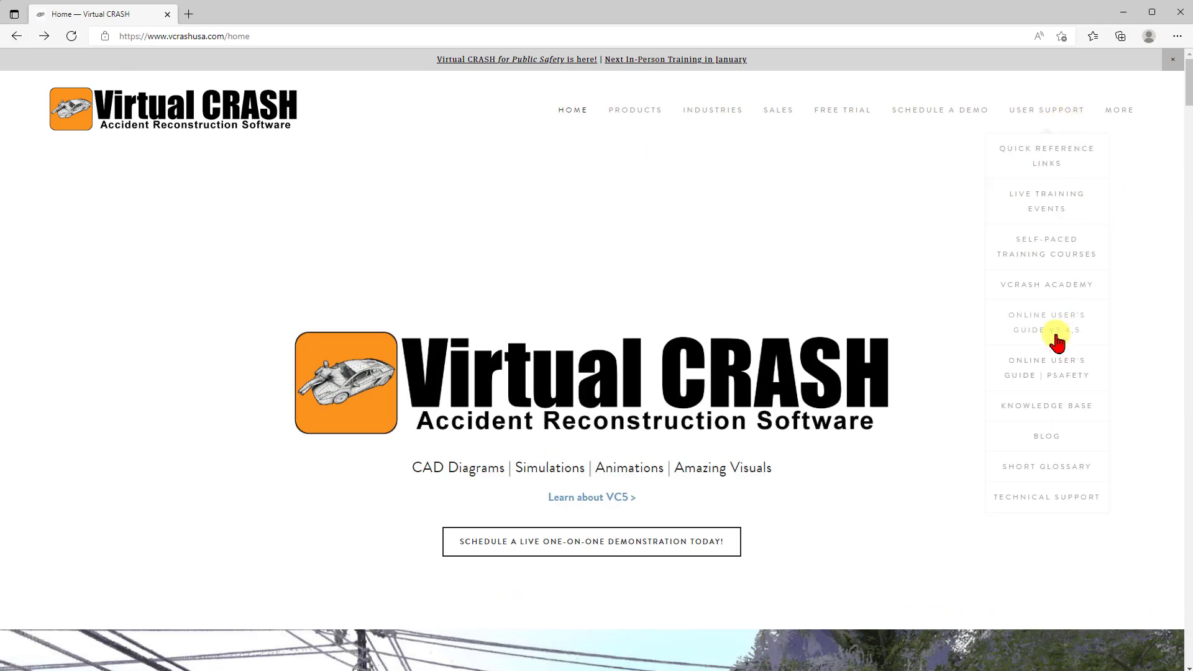
{"action": "left_click", "coordinate": [1063, 407]}
{"action": "key", "text": "alt+Left"}
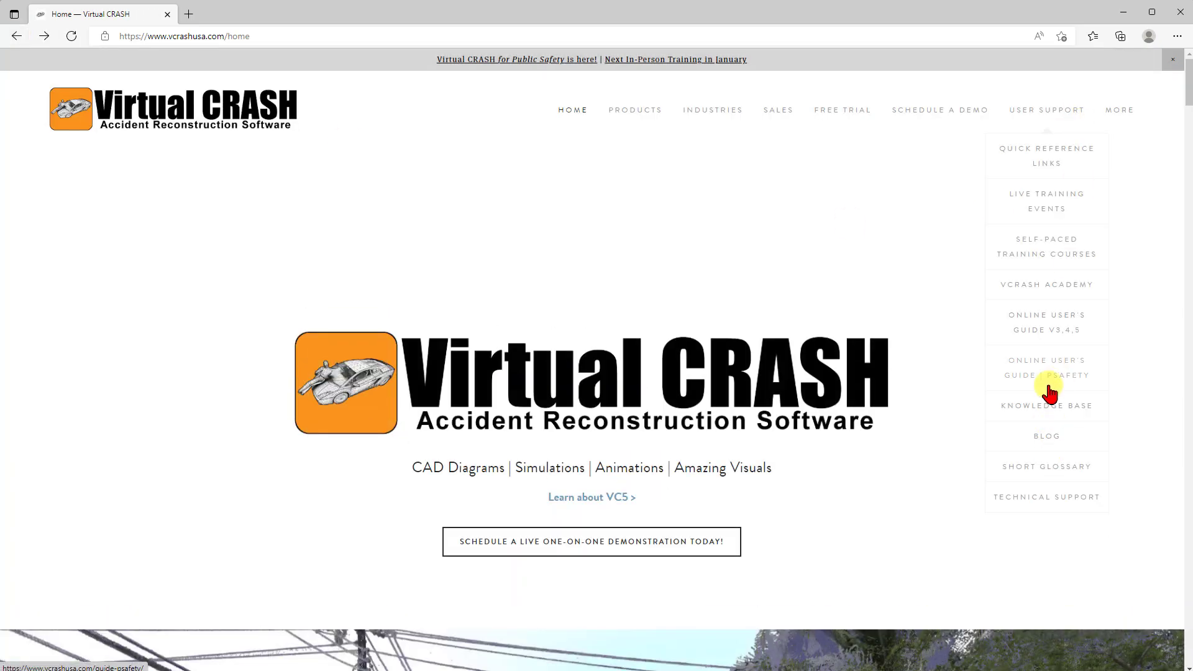
- Open the Live Training Events page under User Support and look through it
{"action": "left_click", "coordinate": [1046, 197]}
{"action": "scroll", "coordinate": [607, 89], "scroll_direction": "down", "scroll_amount": 10}
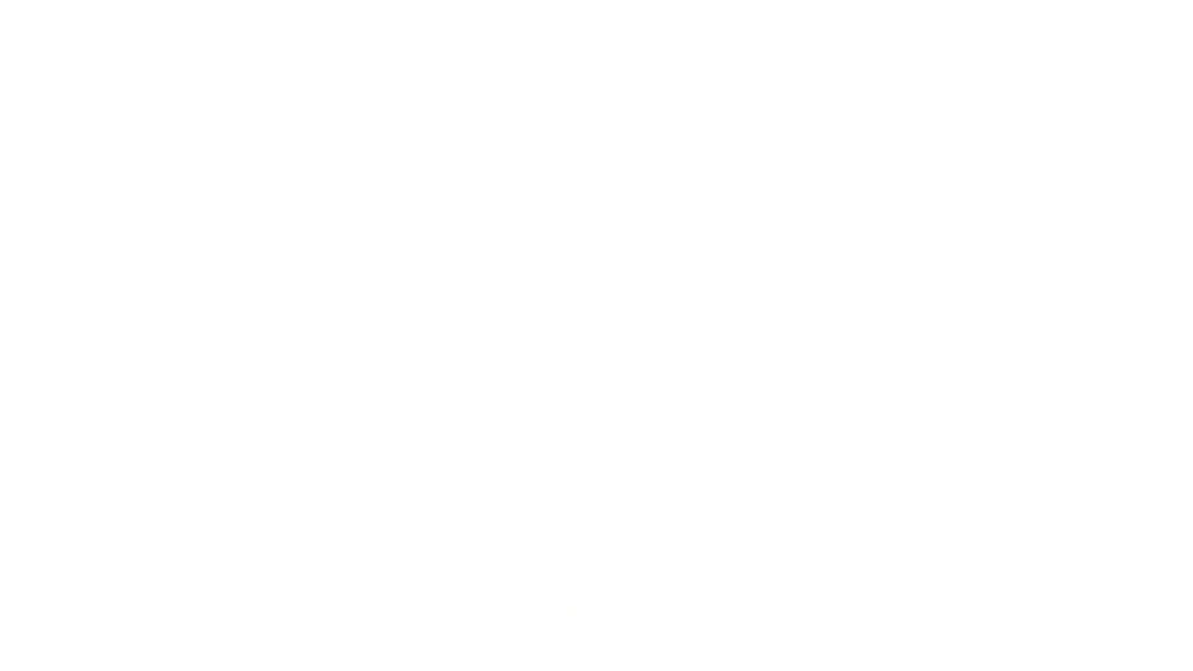